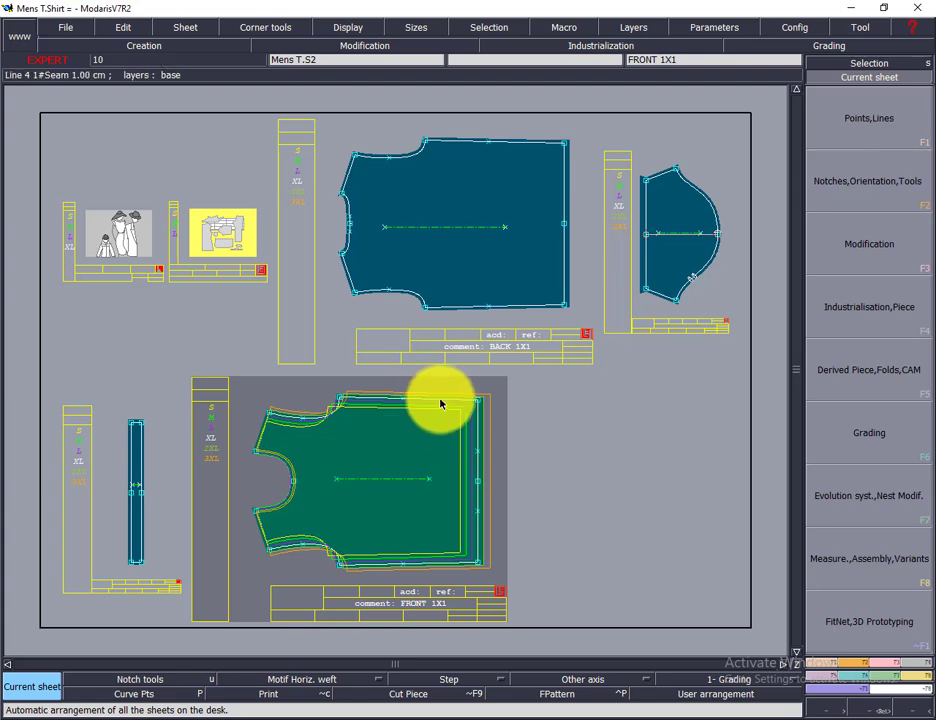
Move the neck rib sheet aside and place the BACK 1X1 and FRONT 1X1 sheets side by side on the desk.
{"action": "left_click", "coordinate": [439, 299]}
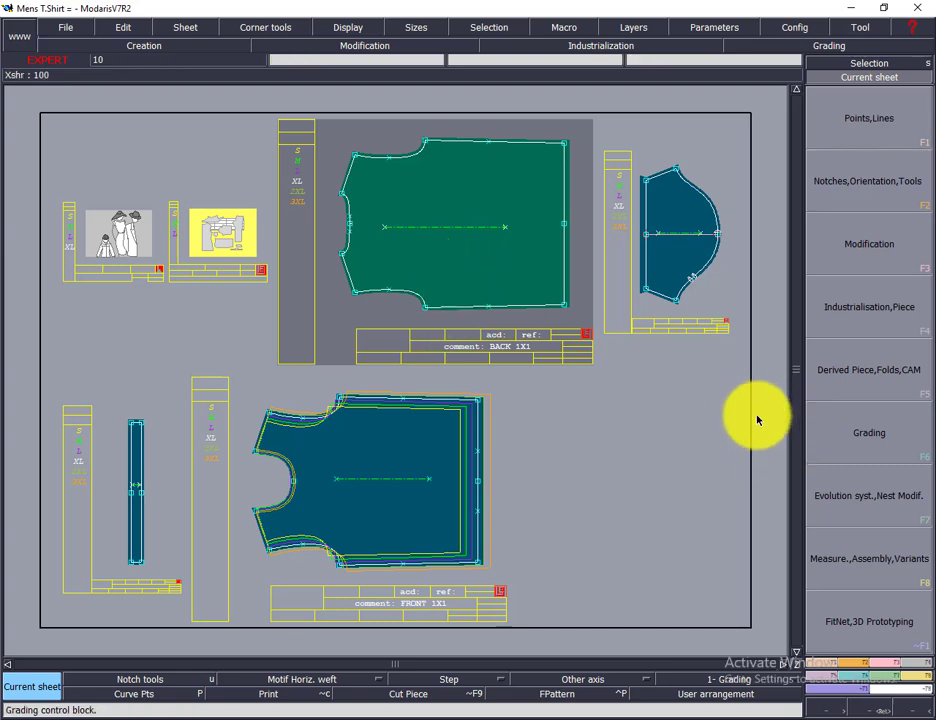
{"action": "key", "text": "a"}
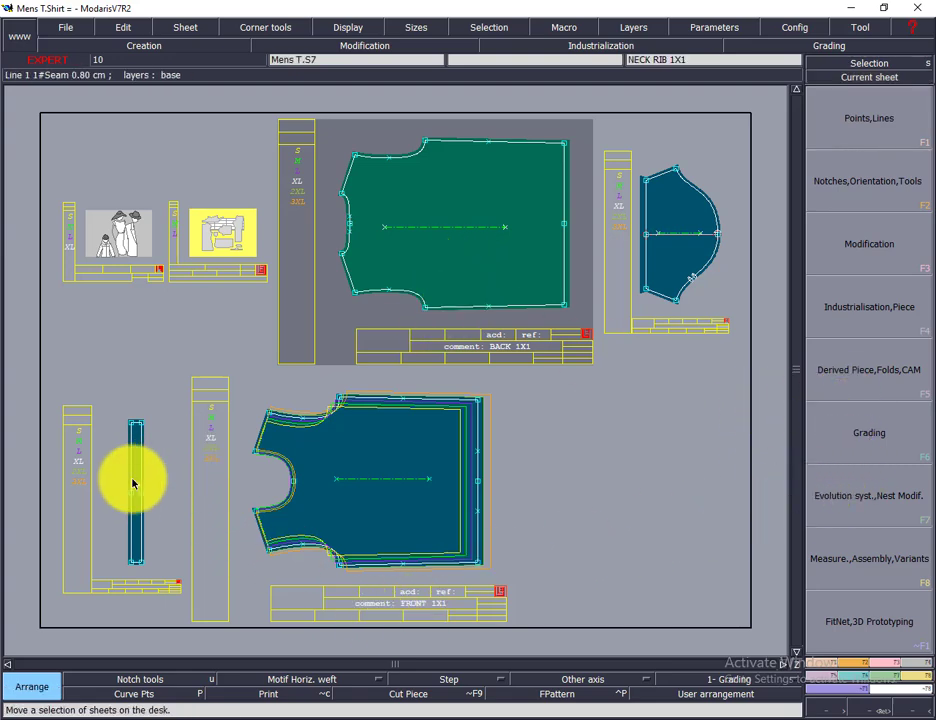
{"action": "left_click_drag", "start_coordinate": [132, 484], "coordinate": [68, 246]}
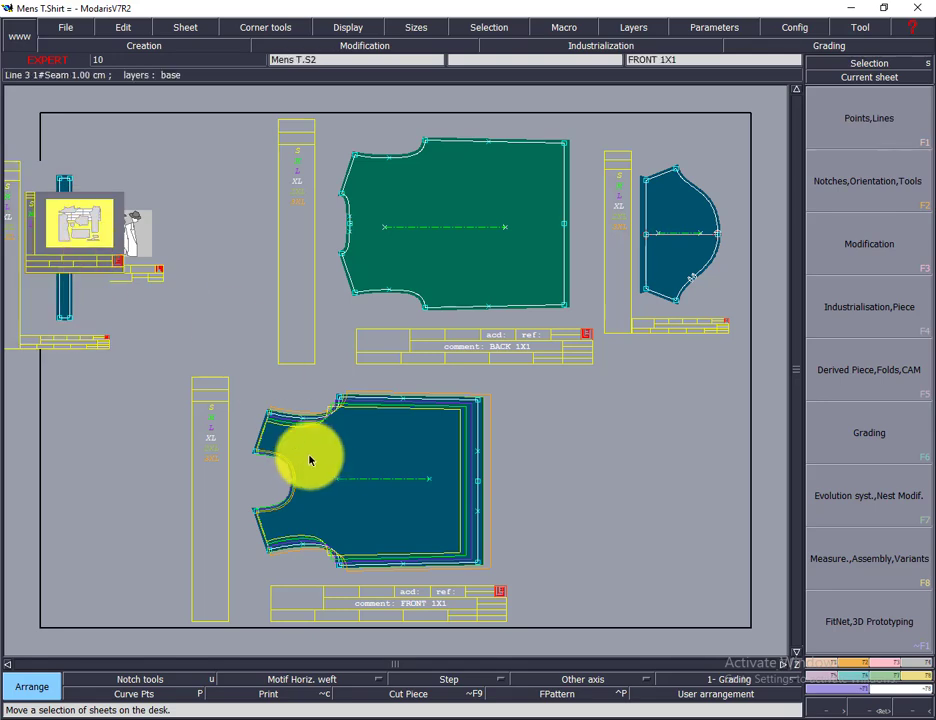
{"action": "left_click_drag", "start_coordinate": [309, 455], "coordinate": [518, 459]}
{"action": "left_click_drag", "start_coordinate": [470, 188], "coordinate": [265, 426]}
{"action": "left_click_drag", "start_coordinate": [480, 453], "coordinate": [517, 422]}
{"action": "left_click", "coordinate": [300, 445]}
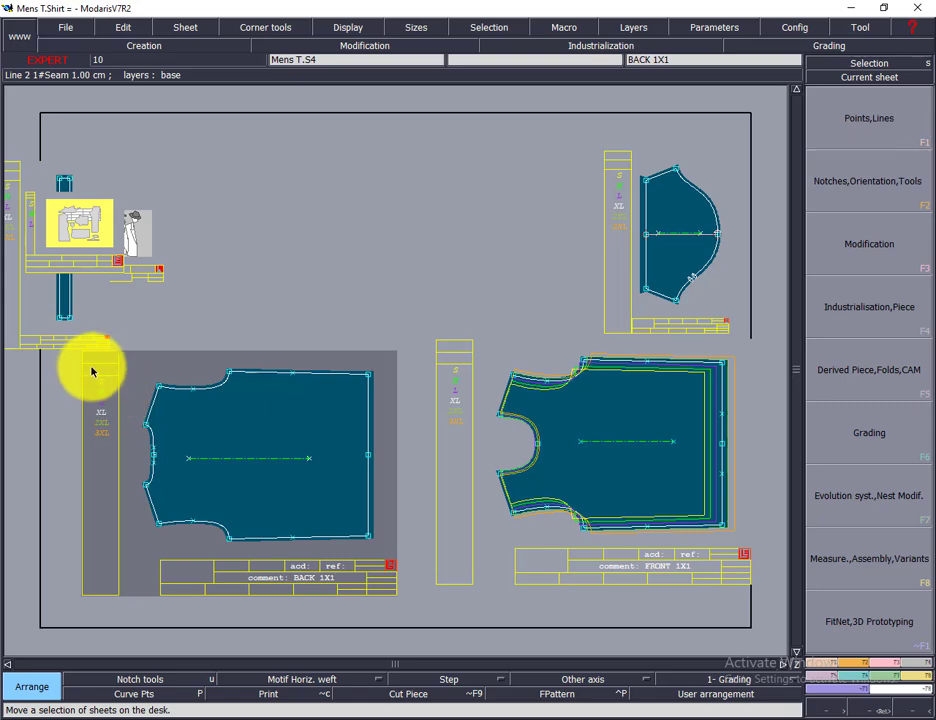
Select sizes S to 3XL on the BACK 1X1 sheet and display their grading nest.
{"action": "left_click", "coordinate": [876, 711]}
{"action": "left_click_drag", "start_coordinate": [19, 284], "coordinate": [751, 592]}
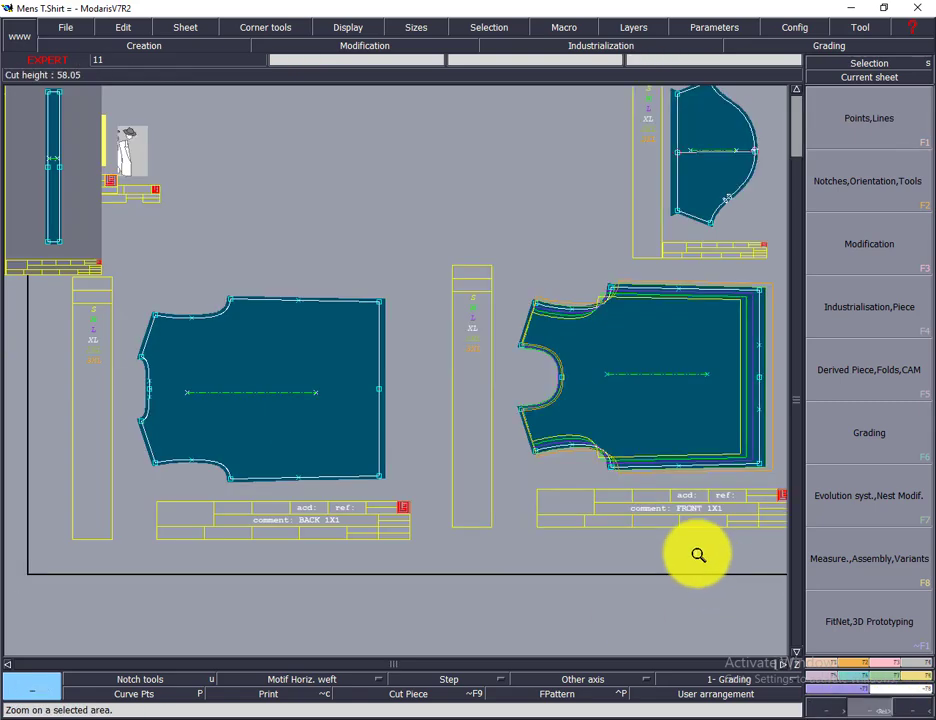
{"action": "left_click", "coordinate": [608, 413]}
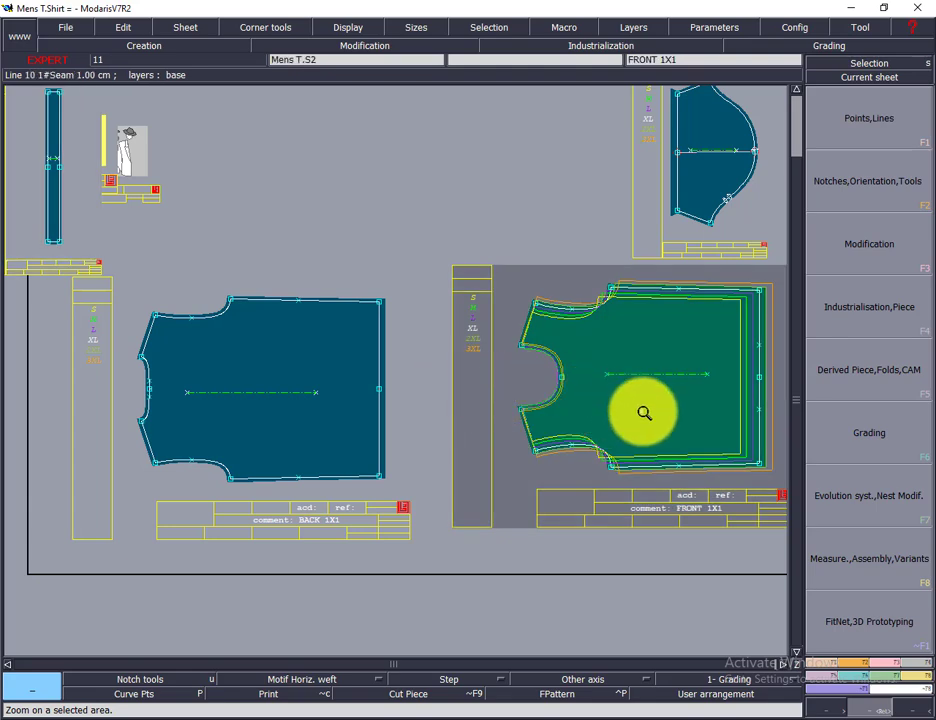
{"action": "left_click", "coordinate": [281, 366]}
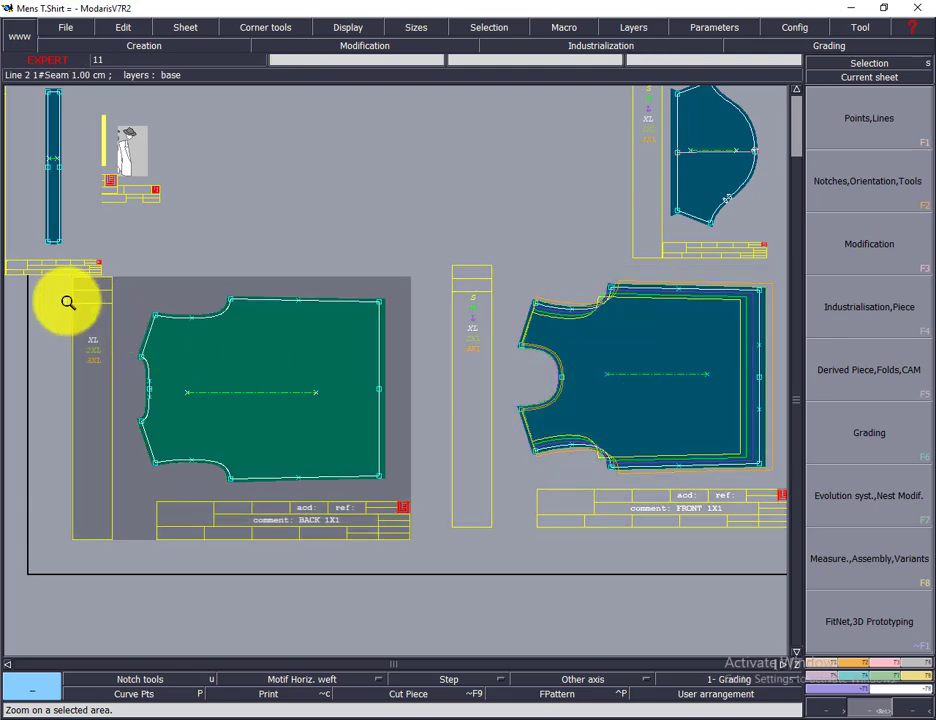
{"action": "left_click_drag", "start_coordinate": [73, 297], "coordinate": [113, 377]}
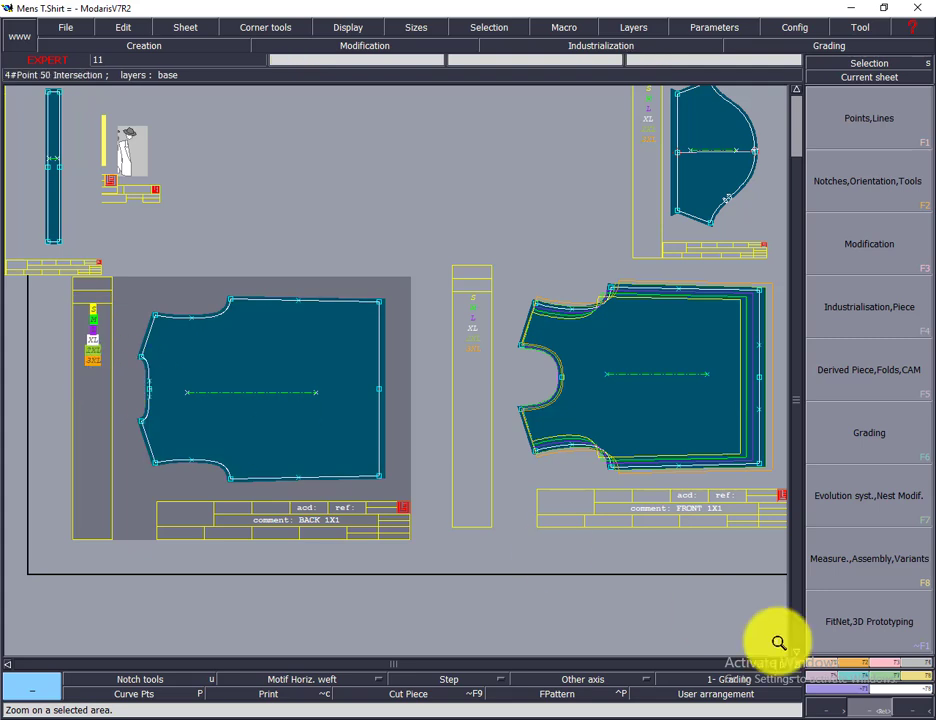
{"action": "left_click", "coordinate": [918, 671]}
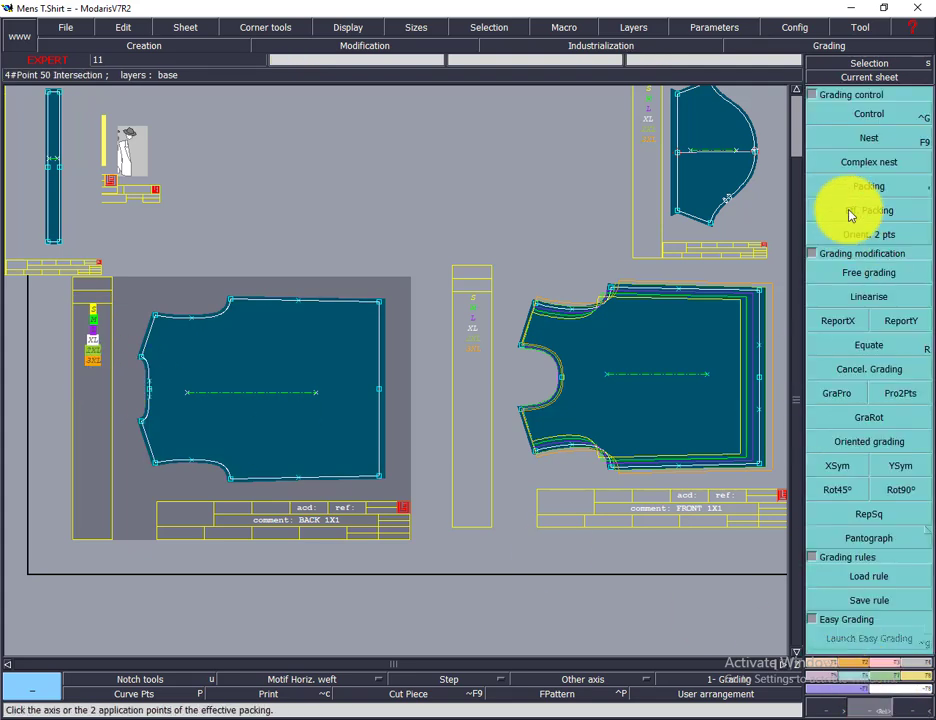
{"action": "left_click", "coordinate": [864, 148]}
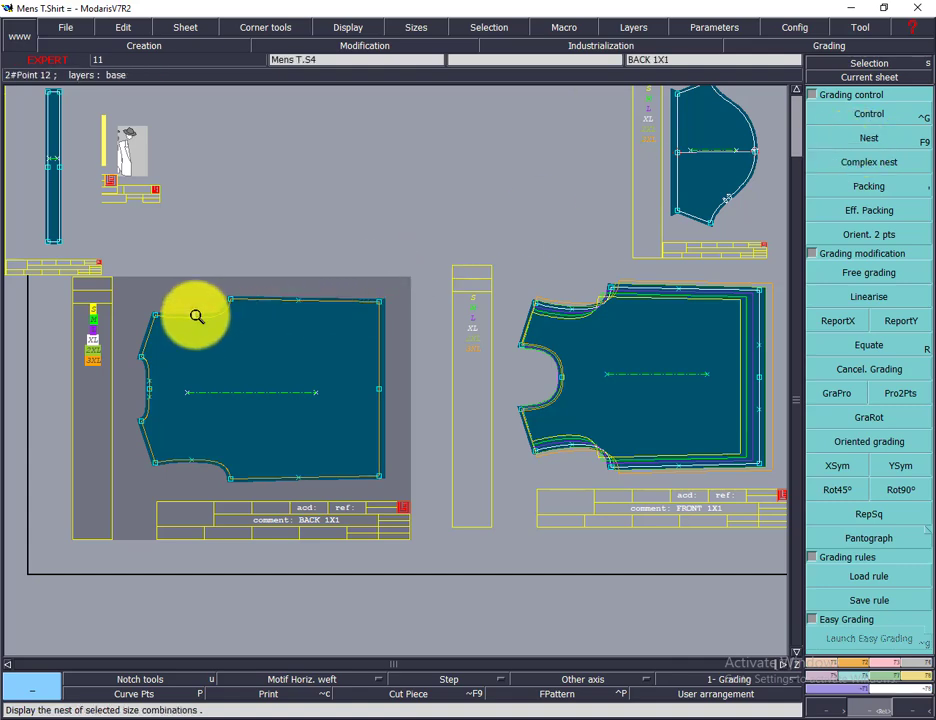
{"action": "left_click", "coordinate": [856, 365]}
{"action": "left_click", "coordinate": [890, 347]}
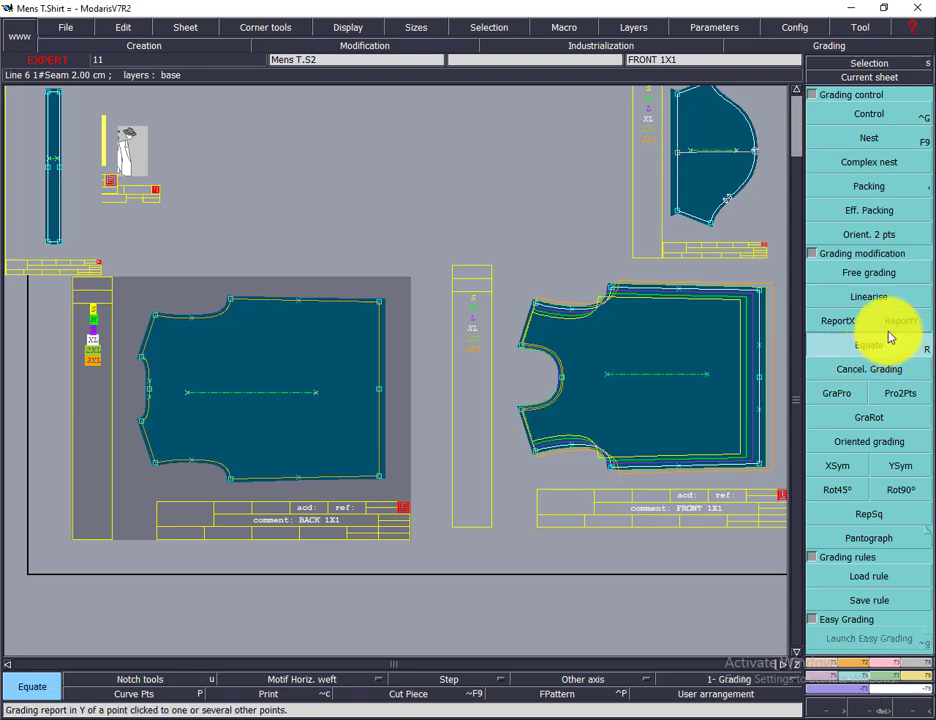
{"action": "left_click", "coordinate": [838, 322]}
{"action": "left_click", "coordinate": [900, 322]}
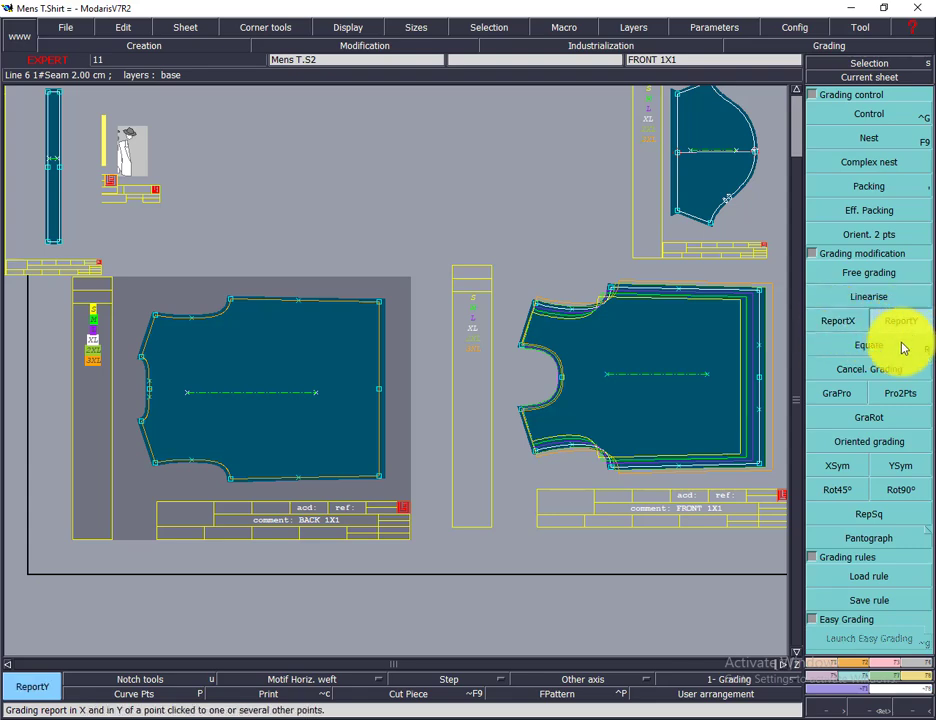
{"action": "left_click", "coordinate": [876, 347]}
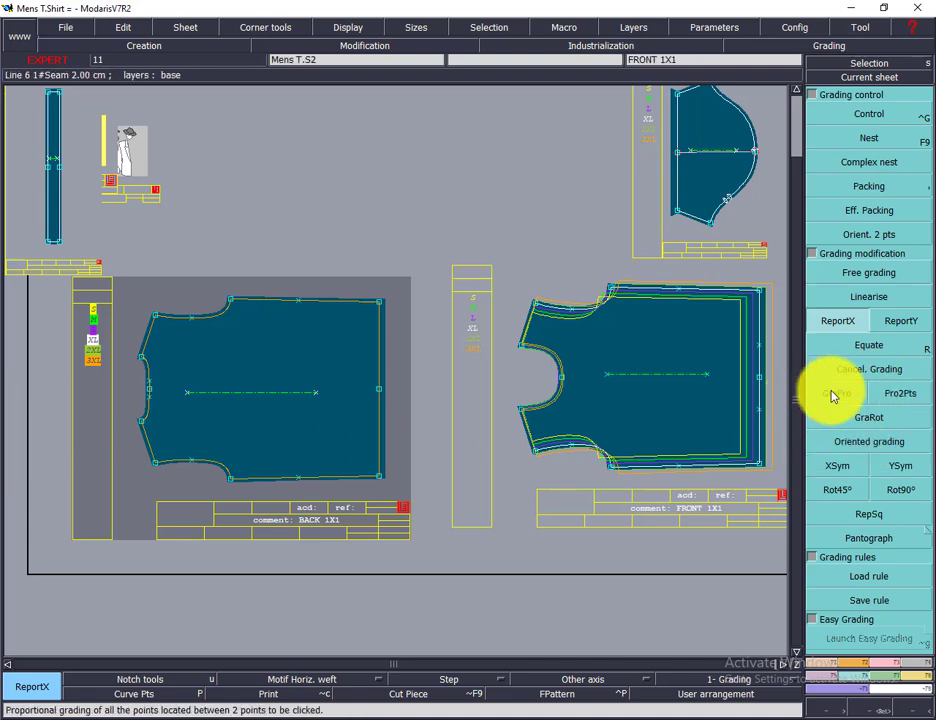
{"action": "left_click", "coordinate": [843, 322]}
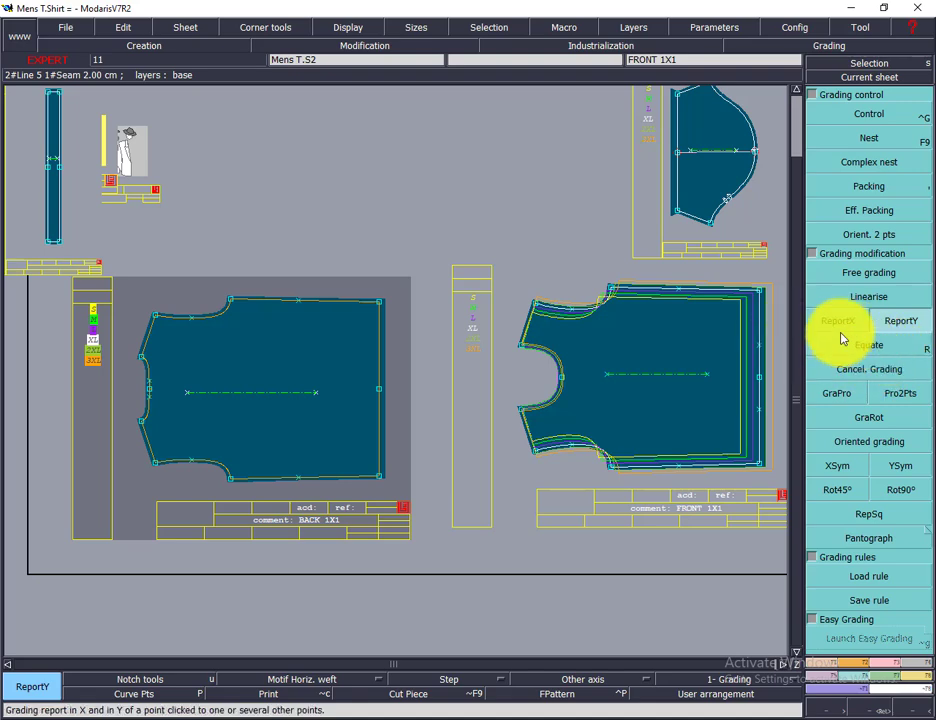
Equate the grading of the back's upper shoulder tip with the matching shoulder tip on the front piece.
{"action": "left_click", "coordinate": [864, 350]}
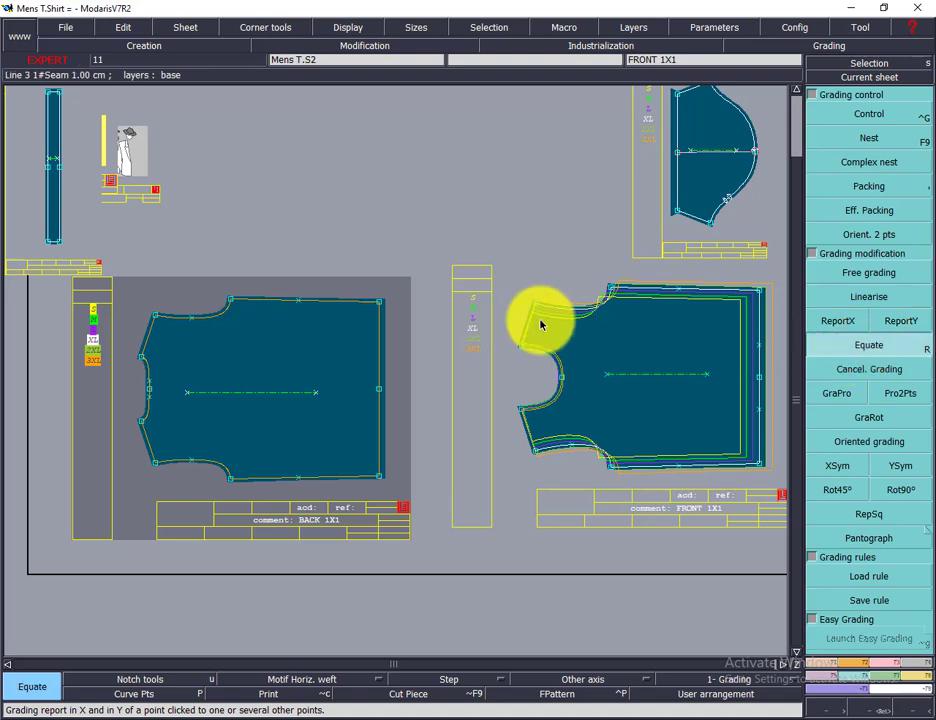
{"action": "left_click", "coordinate": [158, 324]}
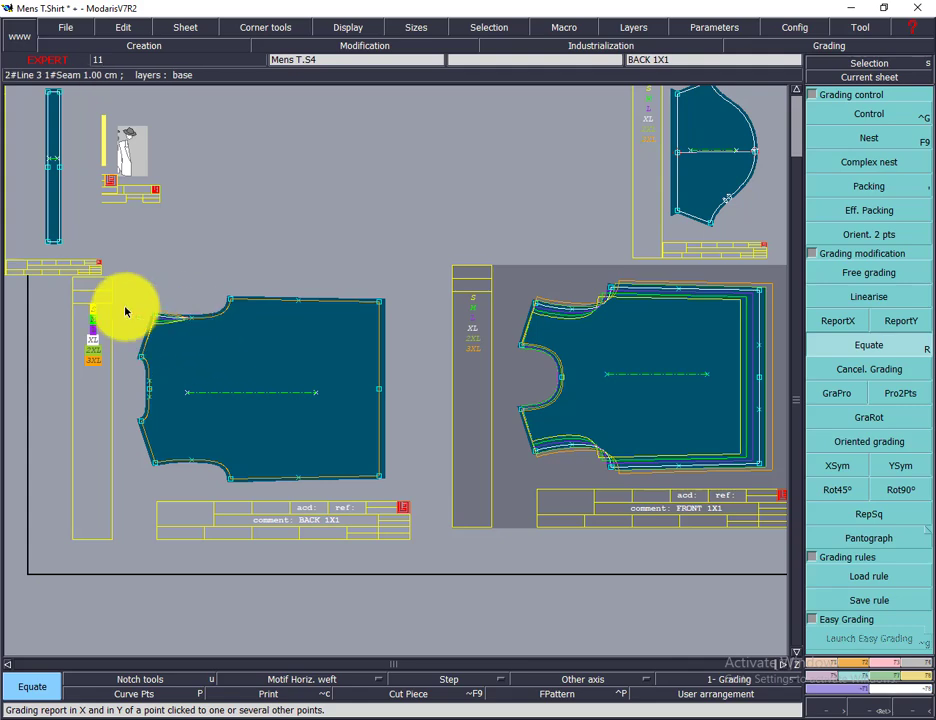
{"action": "left_click", "coordinate": [838, 325]}
{"action": "left_click", "coordinate": [903, 322]}
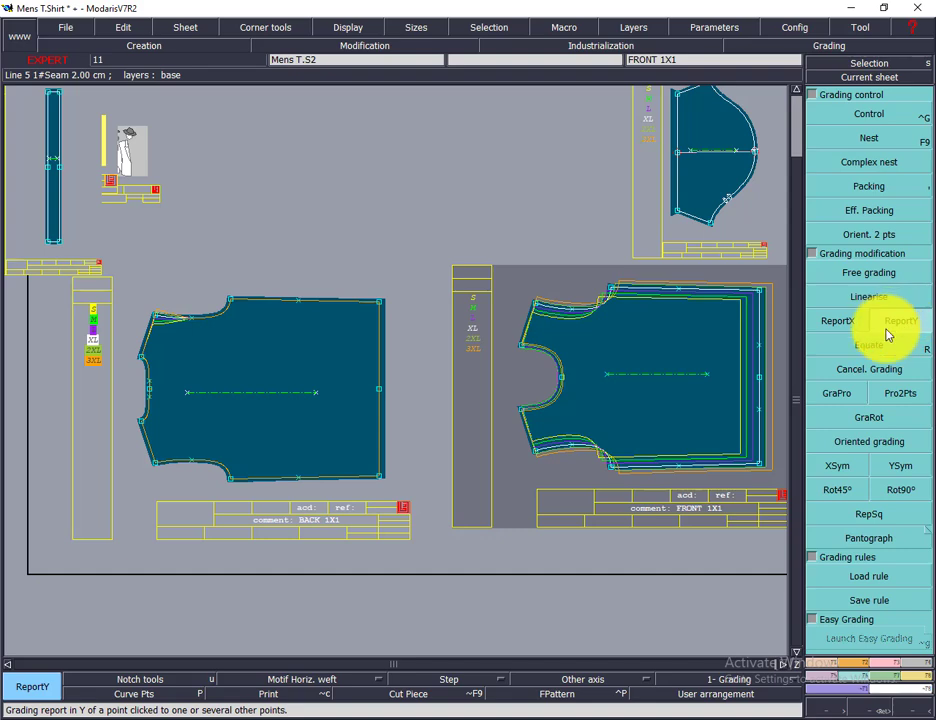
{"action": "left_click", "coordinate": [872, 346]}
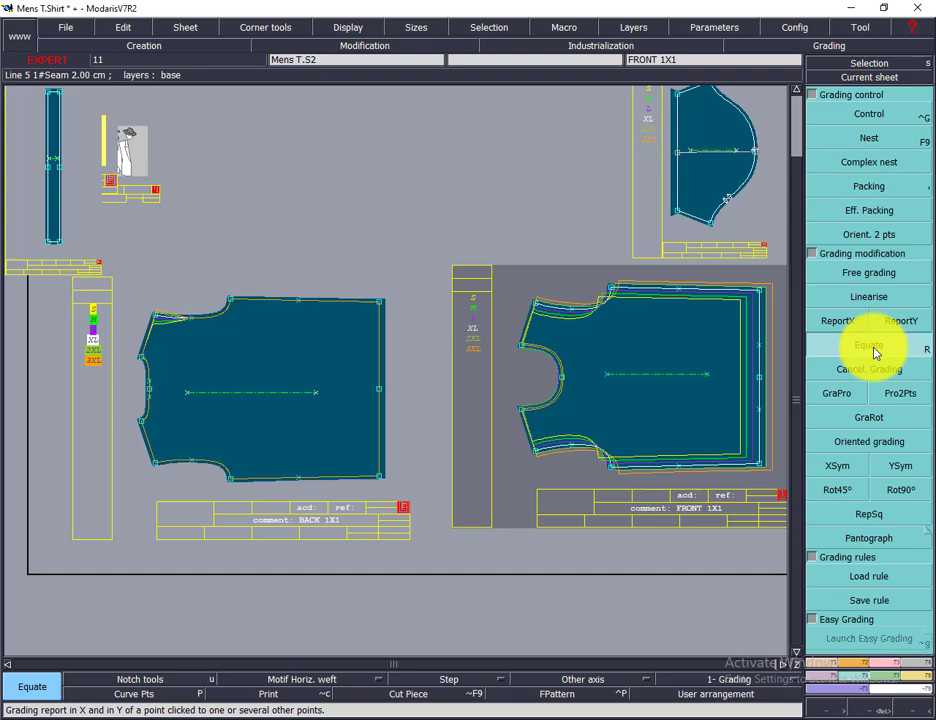
{"action": "left_click", "coordinate": [836, 321]}
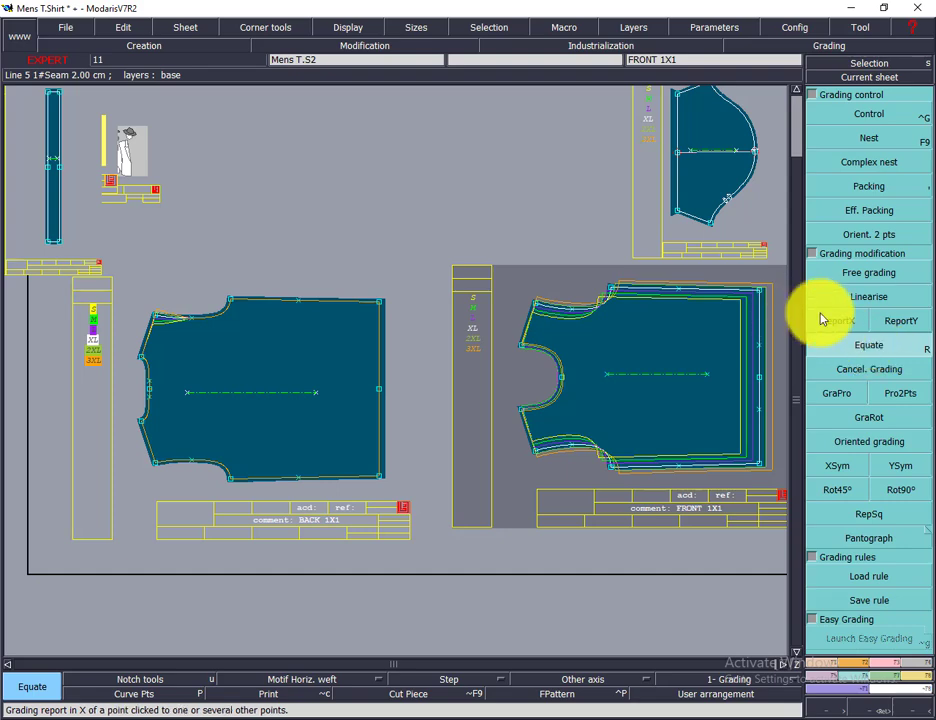
{"action": "left_click", "coordinate": [858, 347]}
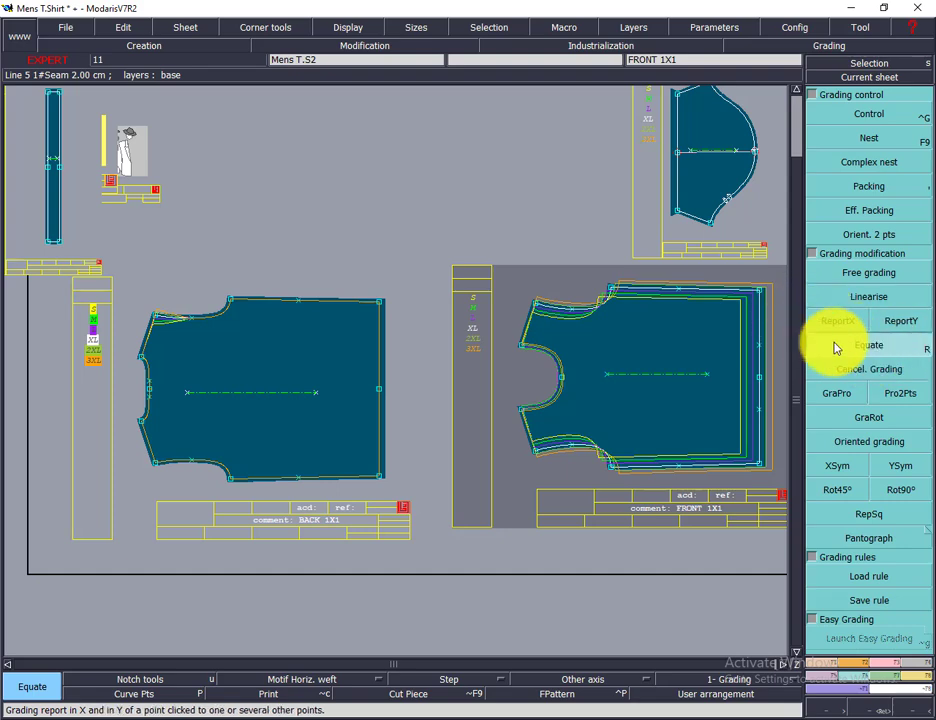
{"action": "left_click", "coordinate": [658, 345]}
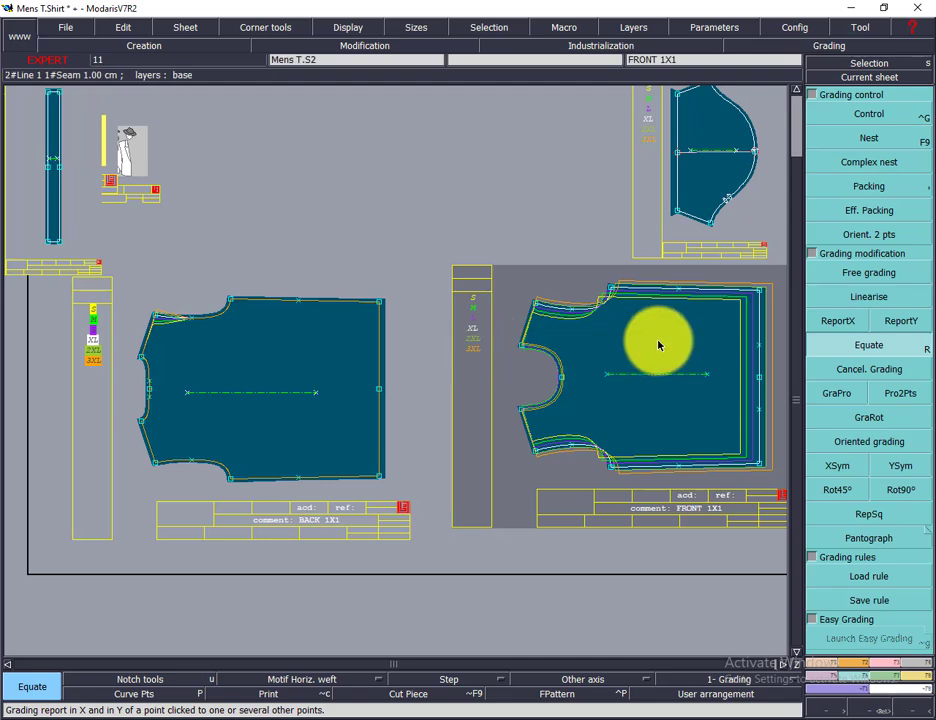
Equate the grading of the back's upper mid-armhole and underarm points with the matching front points.
{"action": "left_click", "coordinate": [858, 347]}
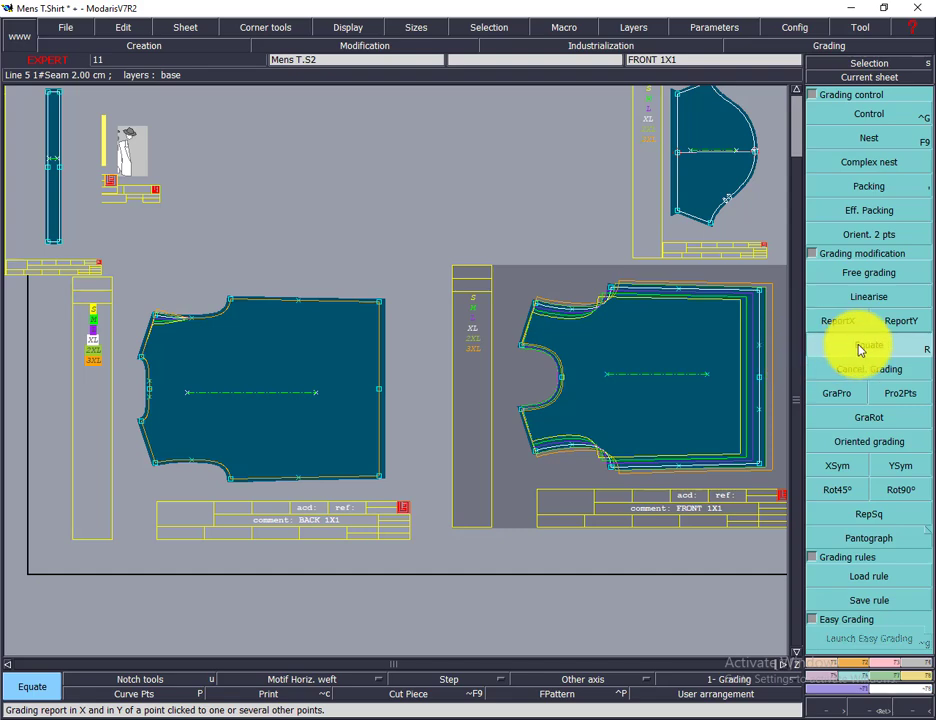
{"action": "left_click", "coordinate": [570, 311]}
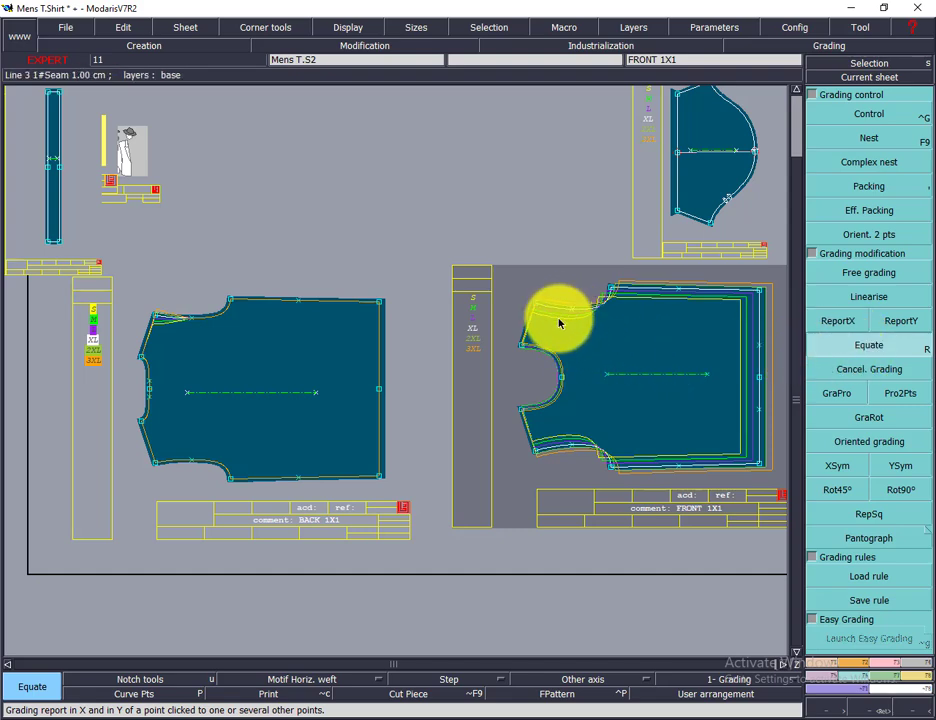
{"action": "left_click", "coordinate": [190, 323]}
{"action": "left_click", "coordinate": [867, 350]}
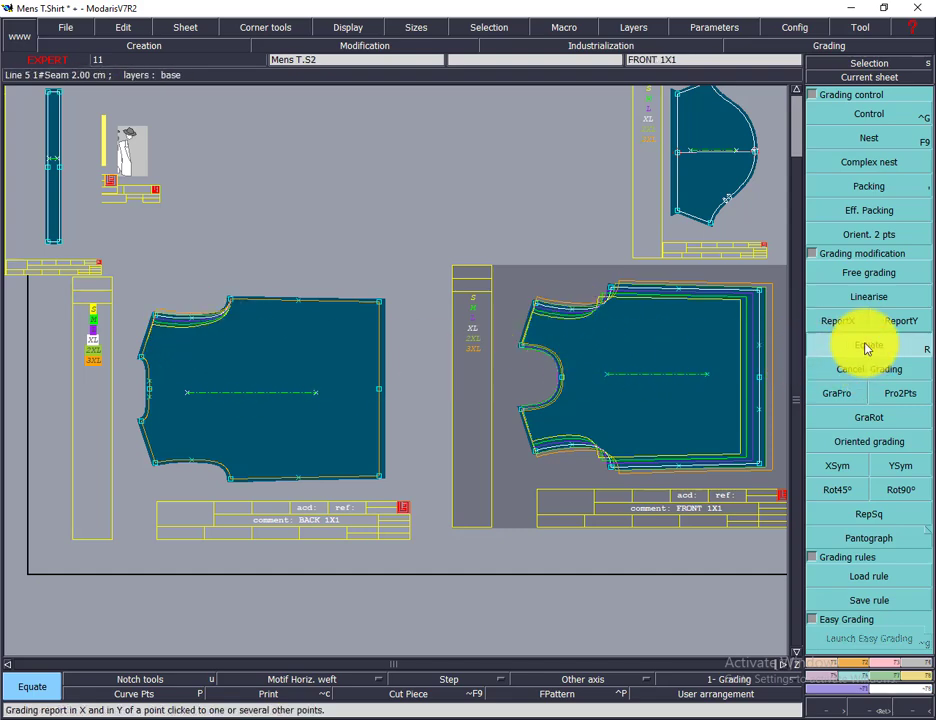
{"action": "left_click", "coordinate": [611, 293]}
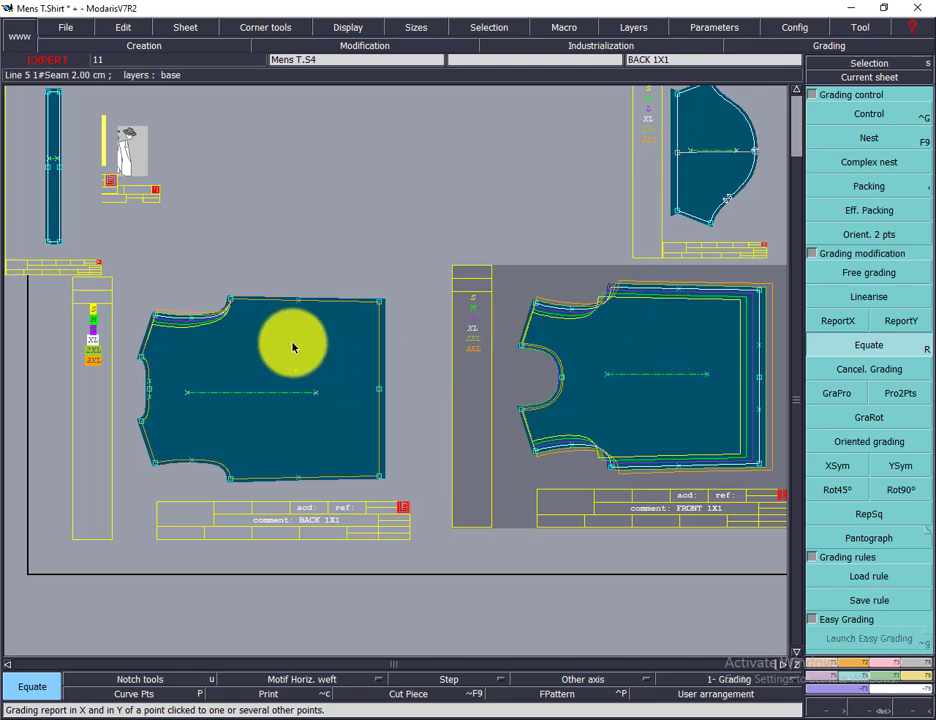
{"action": "left_click", "coordinate": [232, 302]}
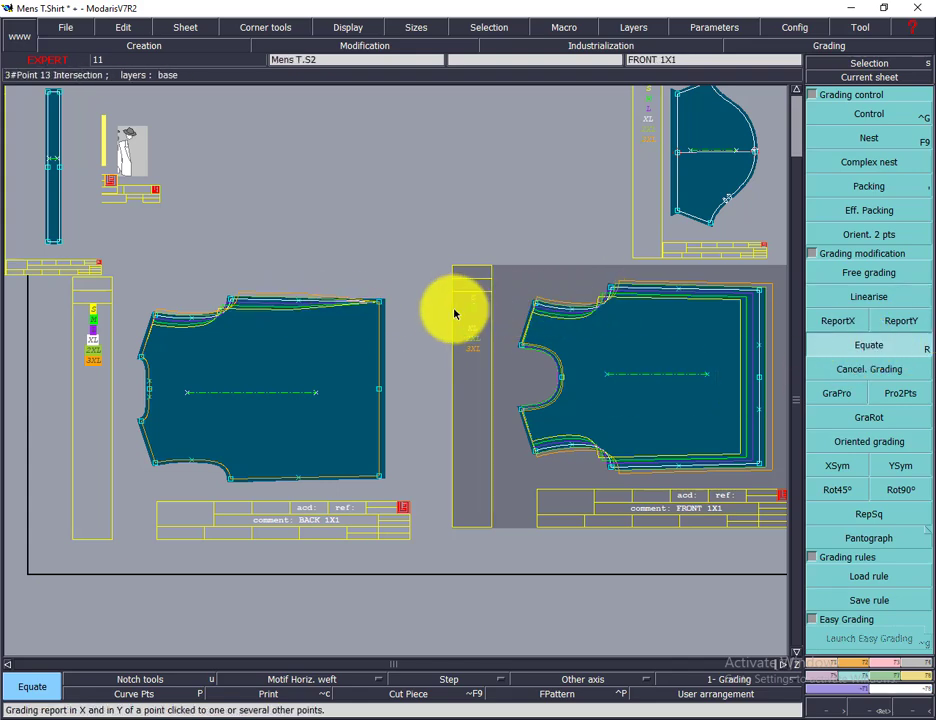
Equate the grading of the back's two hem corners with the matching hem corners of the front.
{"action": "left_click", "coordinate": [762, 293]}
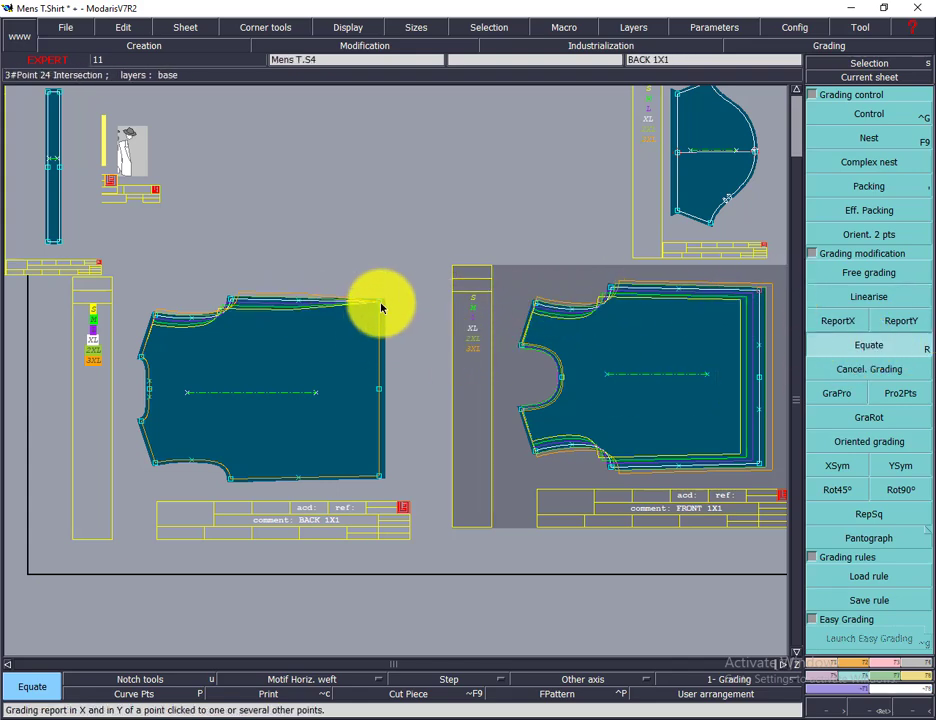
{"action": "left_click", "coordinate": [381, 304]}
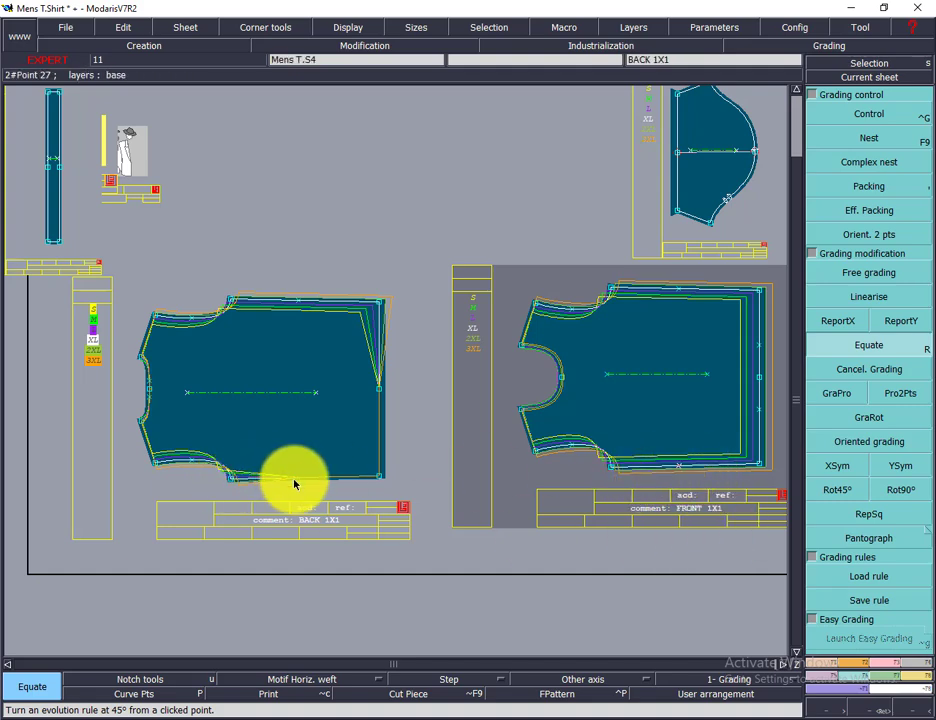
{"action": "left_click", "coordinate": [760, 467]}
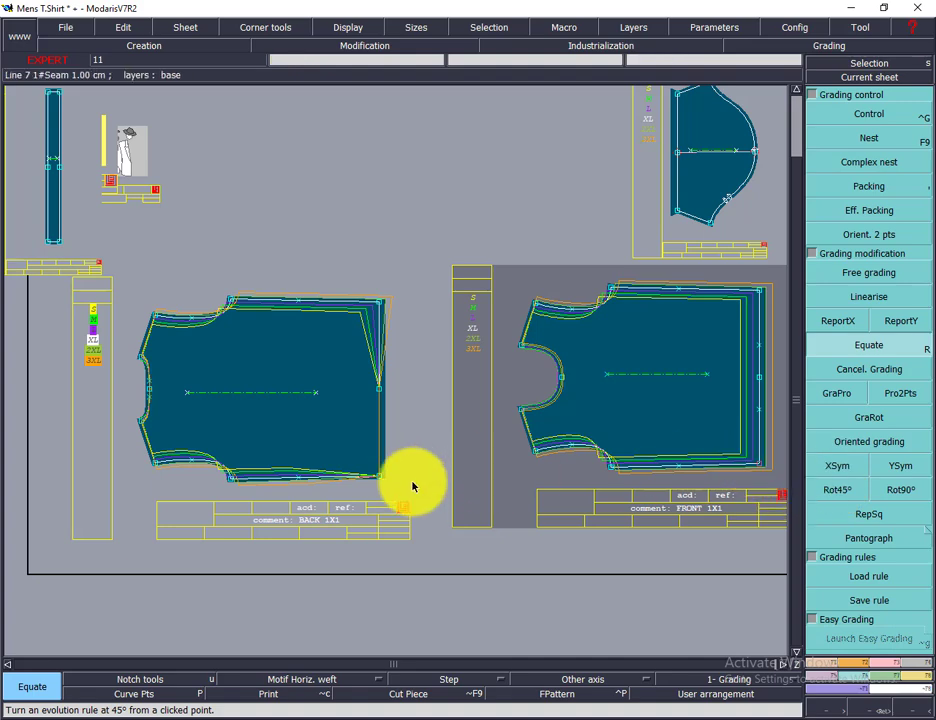
{"action": "left_click", "coordinate": [383, 479]}
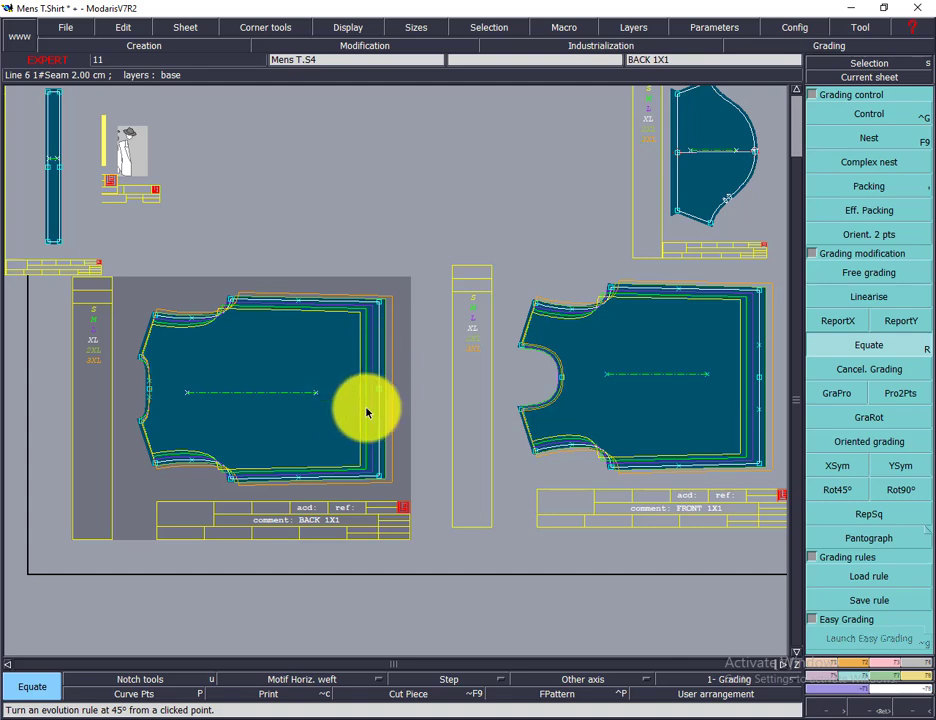
Arrange all the pattern sheets automatically on the desk.
{"action": "key", "text": "j"}
{"action": "left_click", "coordinate": [622, 426]}
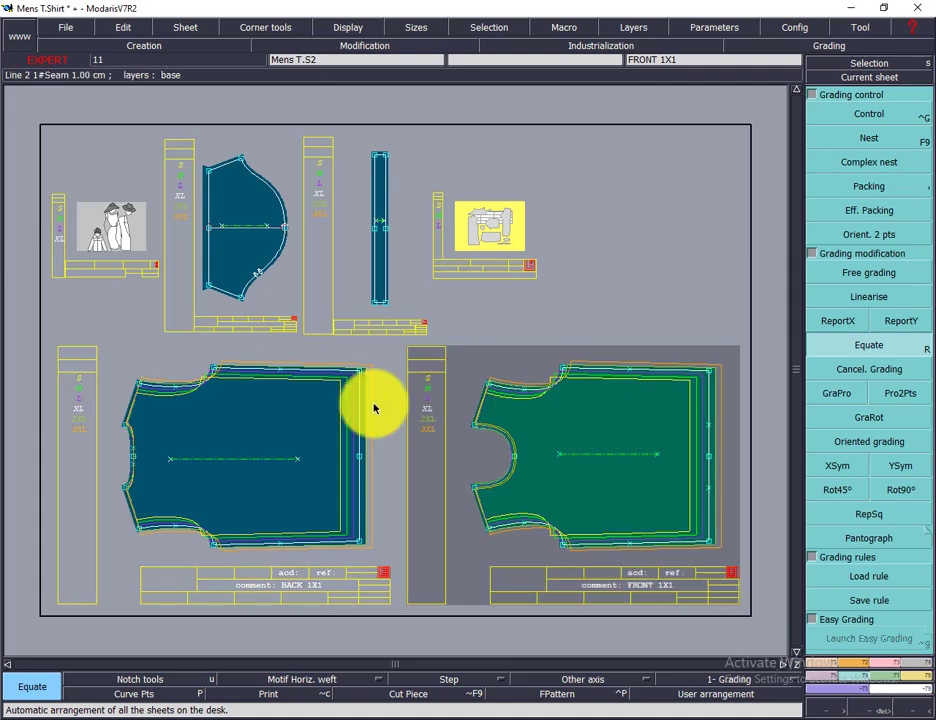
{"action": "left_click", "coordinate": [290, 430]}
{"action": "left_click", "coordinate": [271, 307]}
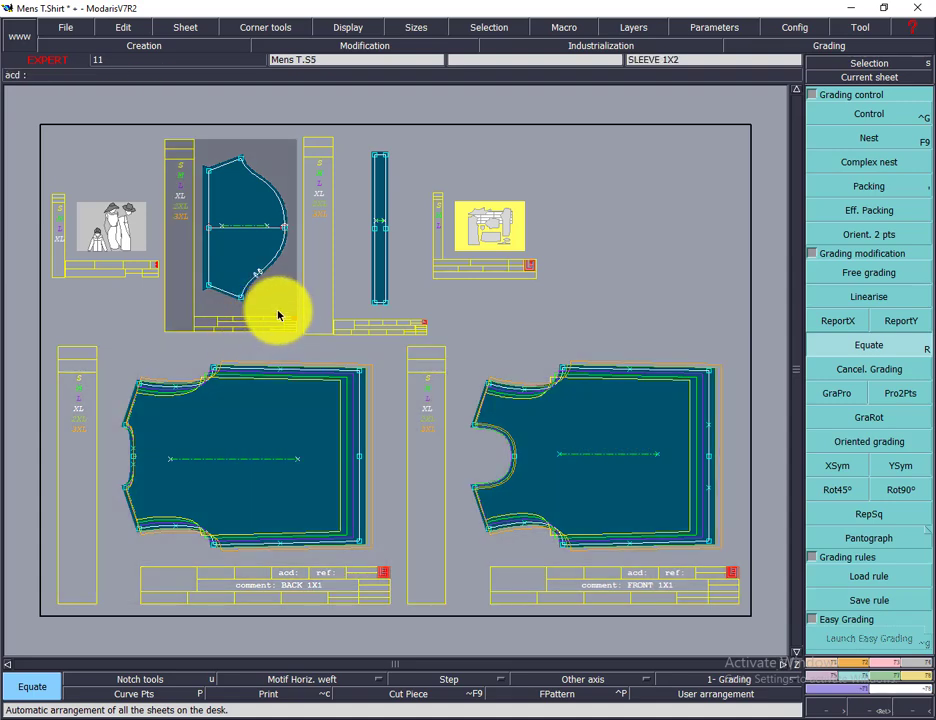
{"action": "left_click", "coordinate": [404, 304]}
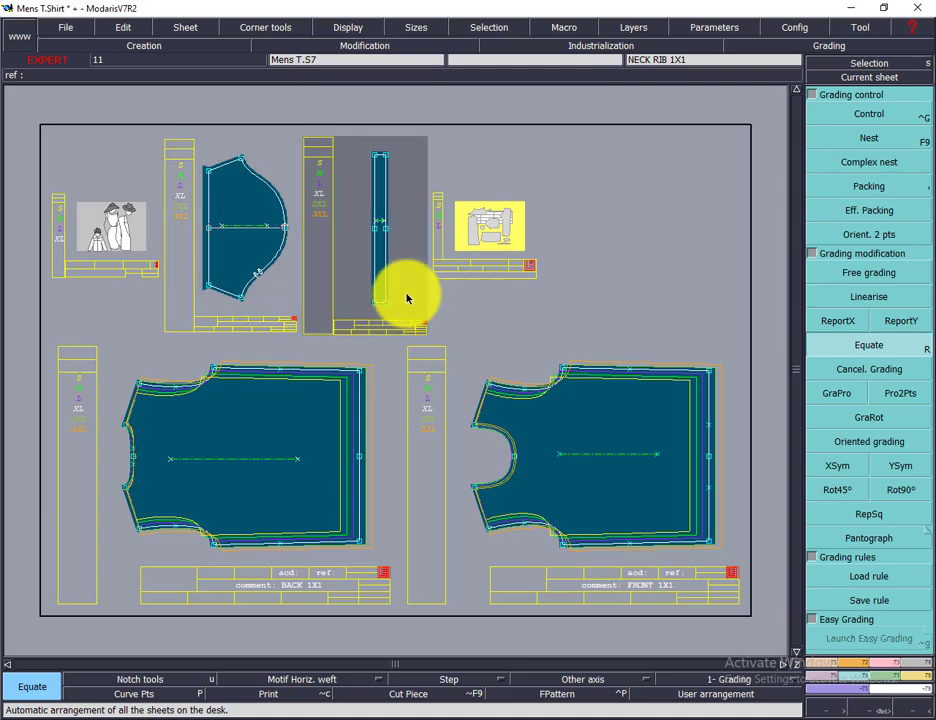
{"action": "left_click", "coordinate": [234, 267]}
Make BACK 1X1 the current sheet so it fills the view.
{"action": "left_click", "coordinate": [324, 397]}
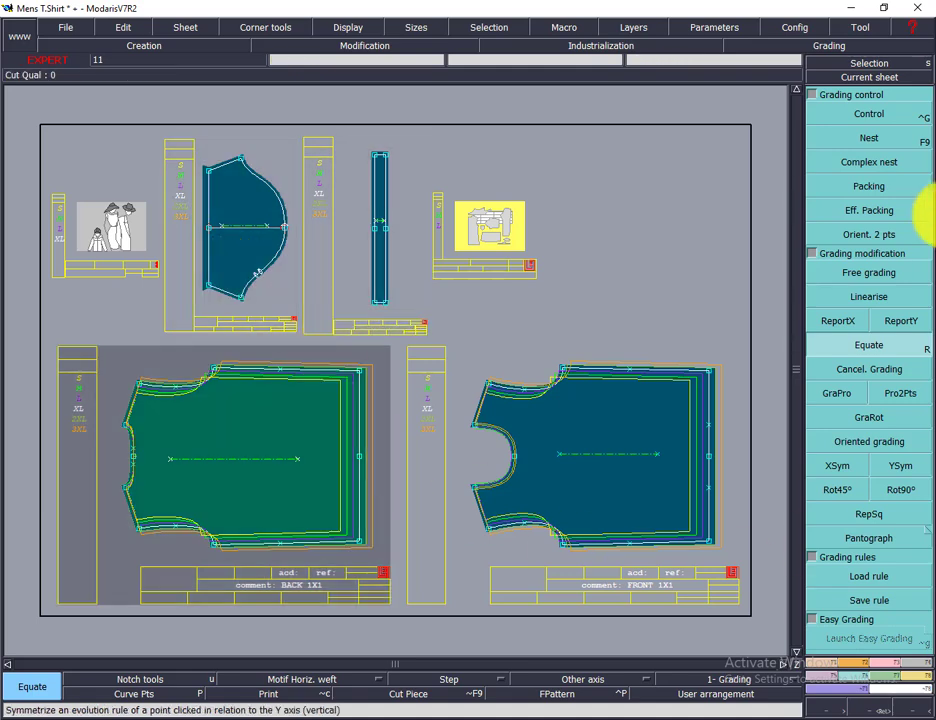
{"action": "left_click", "coordinate": [875, 78]}
{"action": "left_click", "coordinate": [278, 378]}
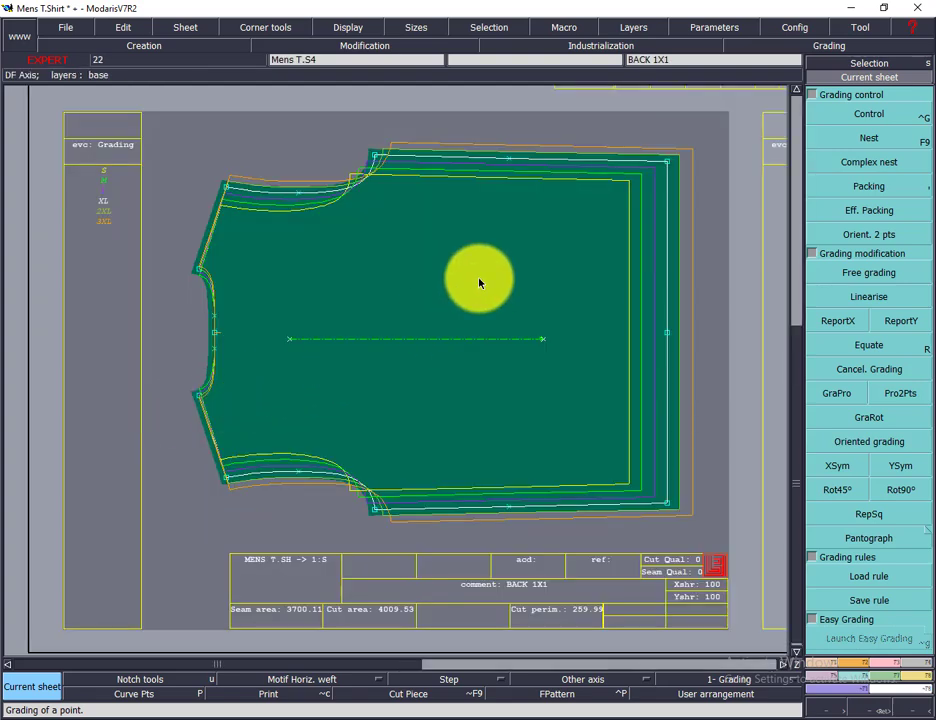
Delete the two extra curve points on the hem line of the front piece, leaving its centre point in place.
{"action": "key", "text": "8"}
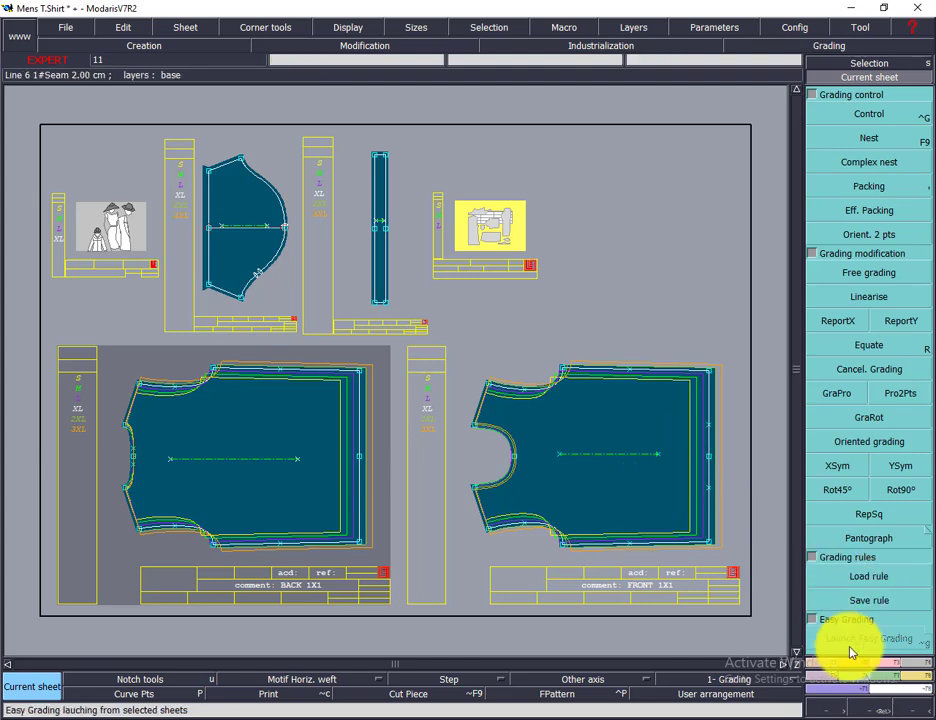
{"action": "key", "text": "Delete"}
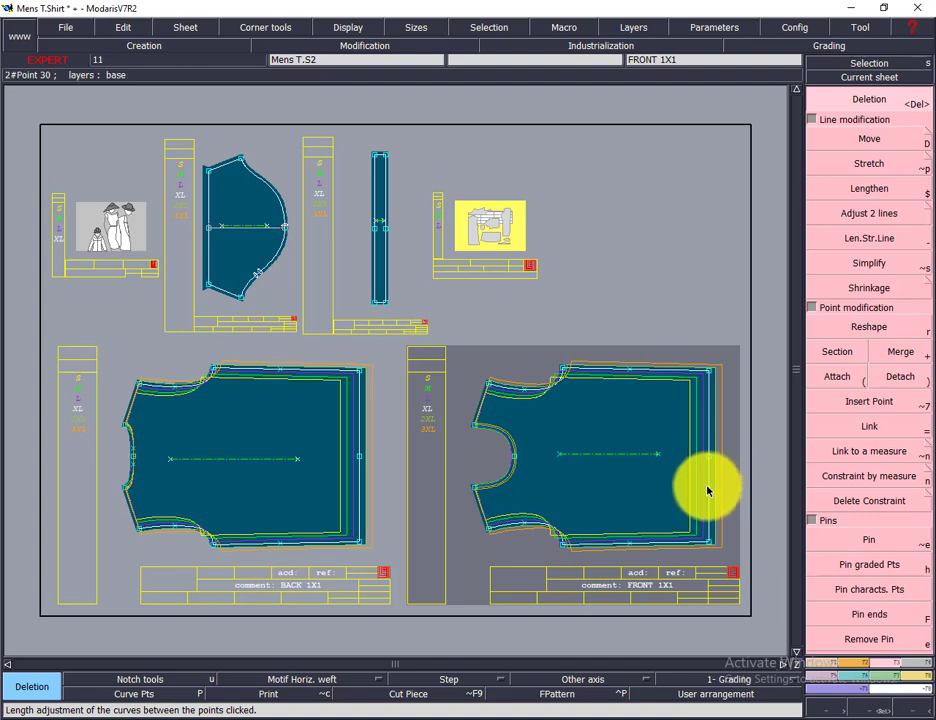
{"action": "left_click", "coordinate": [640, 408]}
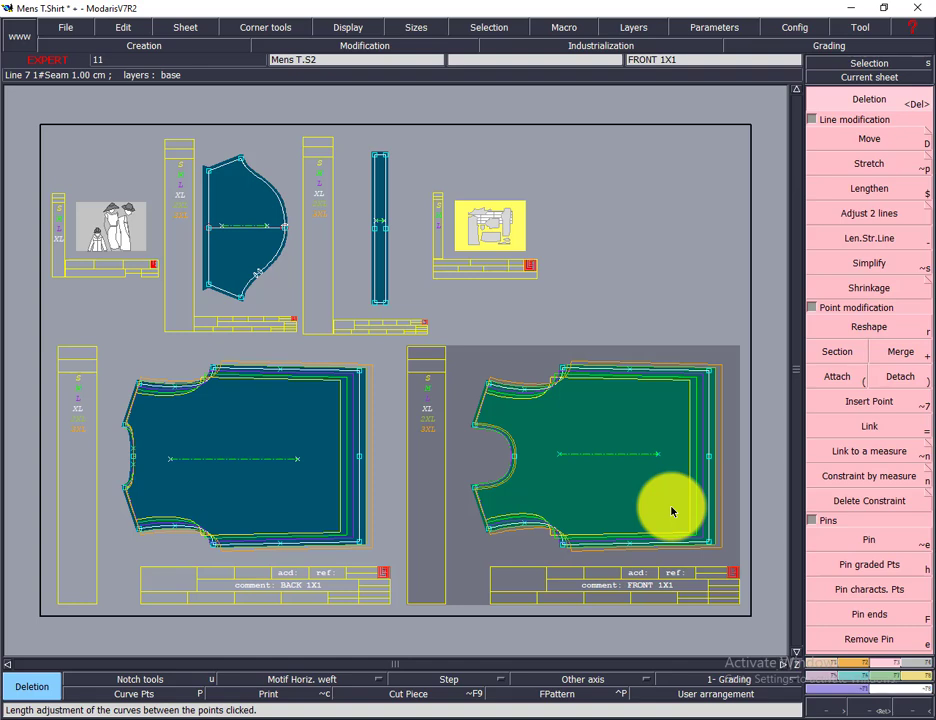
{"action": "left_click", "coordinate": [251, 441]}
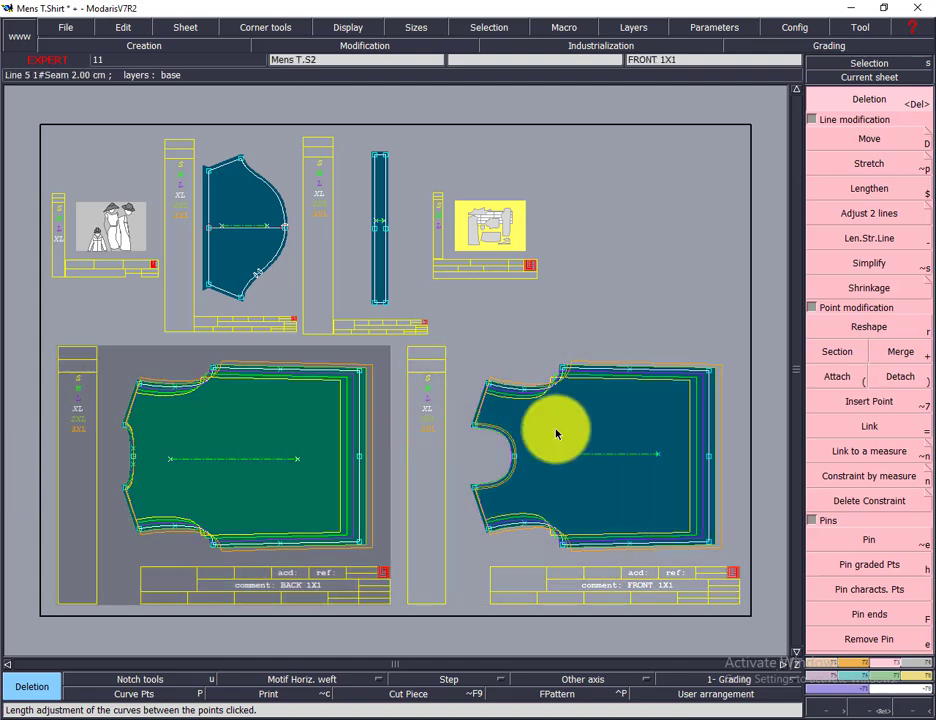
{"action": "left_click", "coordinate": [556, 433]}
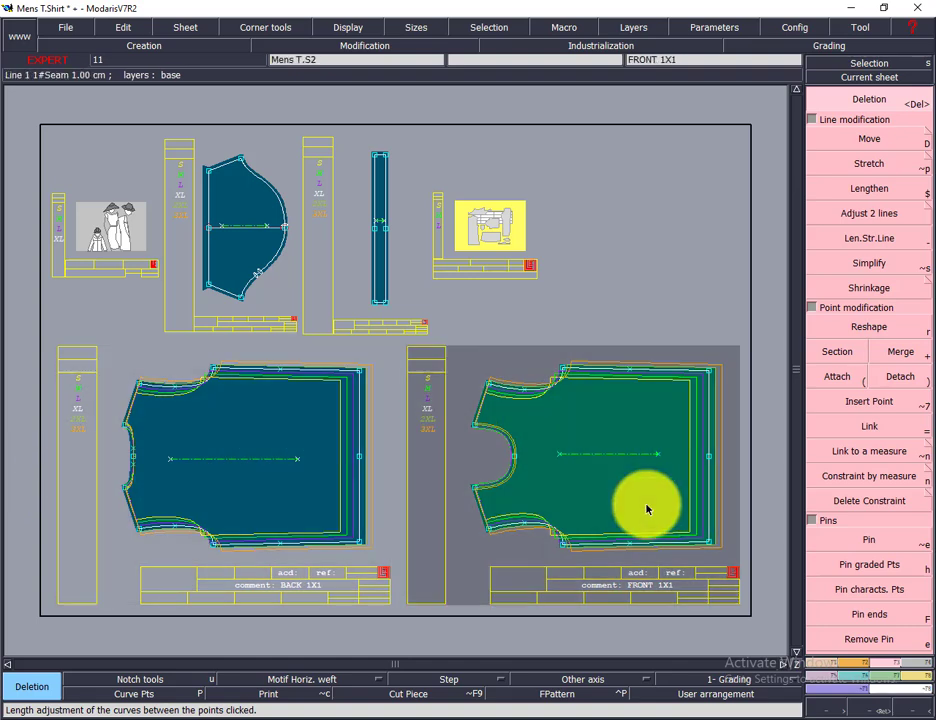
Marry the front piece to the back piece at the centre points of their hem lines.
{"action": "left_click", "coordinate": [922, 680]}
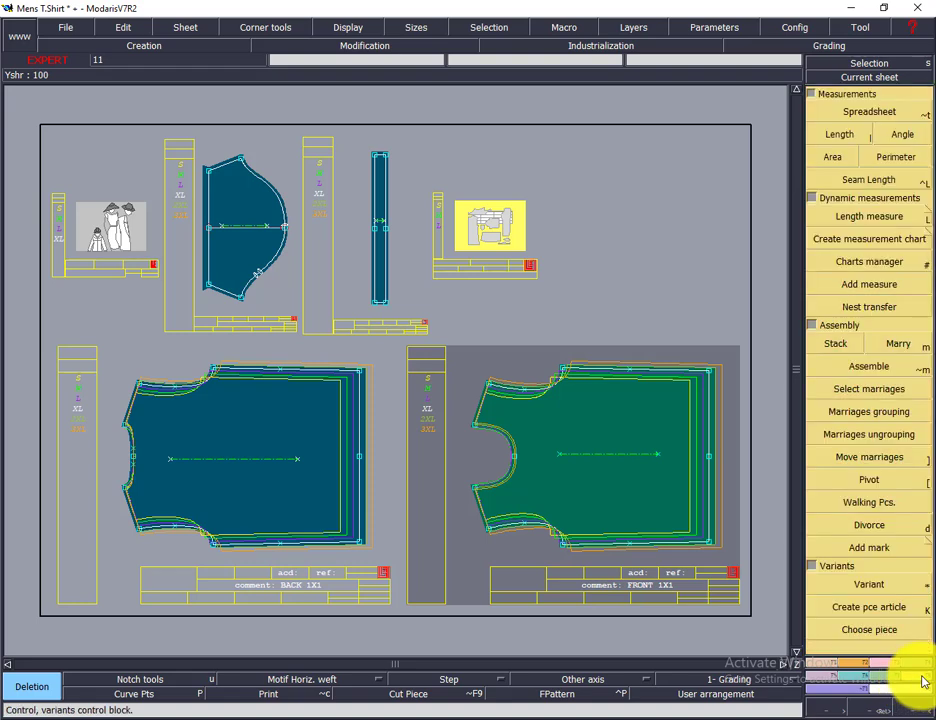
{"action": "left_click", "coordinate": [910, 347]}
{"action": "left_click", "coordinate": [709, 460]}
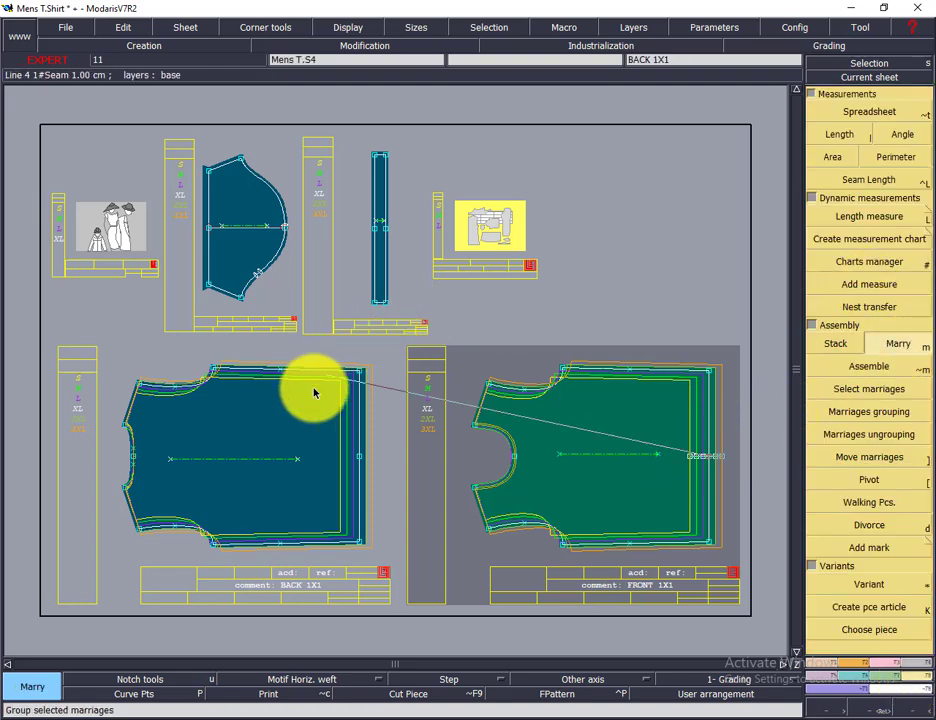
{"action": "left_click", "coordinate": [360, 462]}
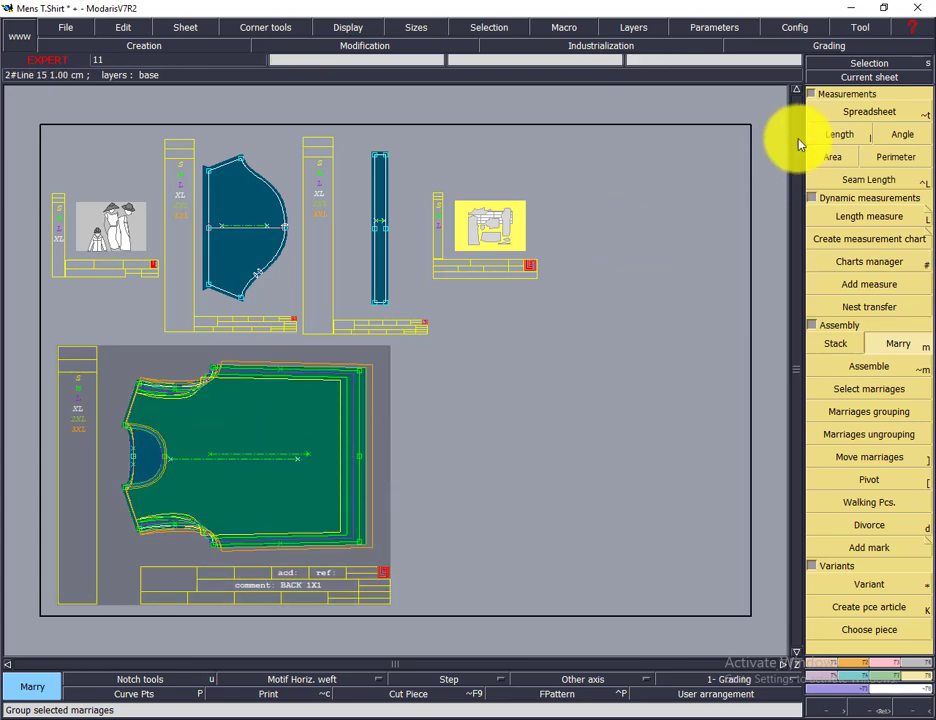
Make the BACK 1X1 sheet current and compare the married pieces by displaying the nest for size S and for size M separately.
{"action": "left_click", "coordinate": [815, 76]}
{"action": "left_click", "coordinate": [340, 435]}
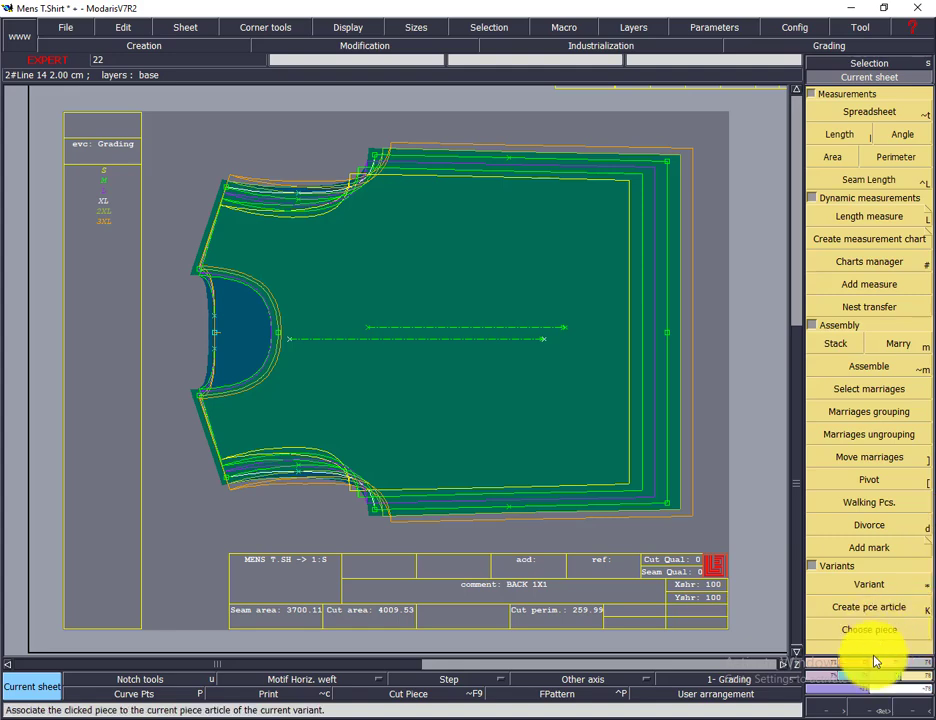
{"action": "left_click", "coordinate": [856, 676]}
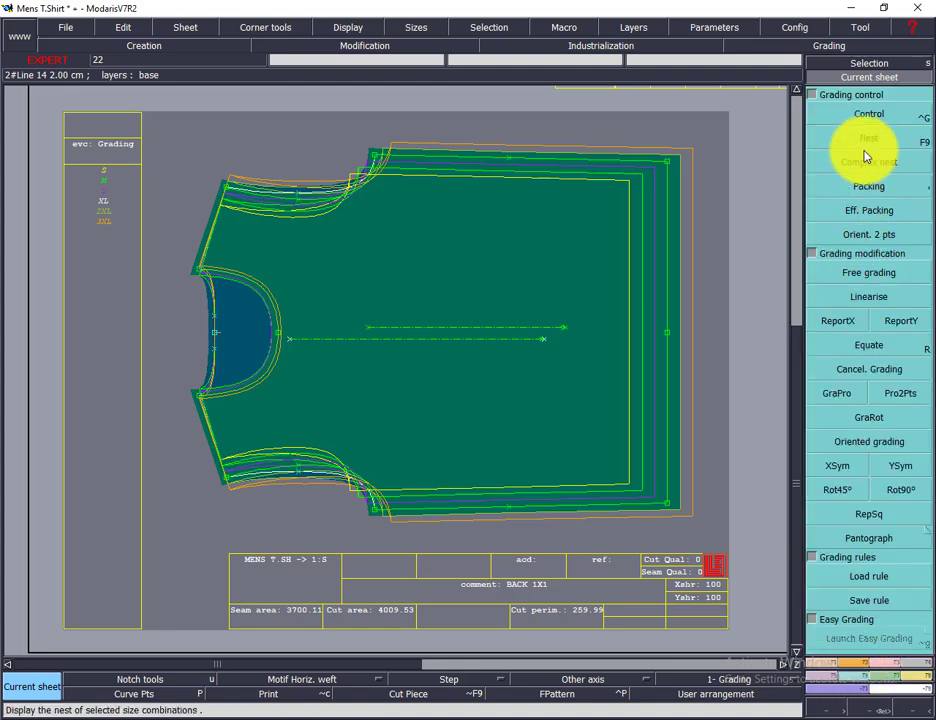
{"action": "left_click", "coordinate": [104, 174]}
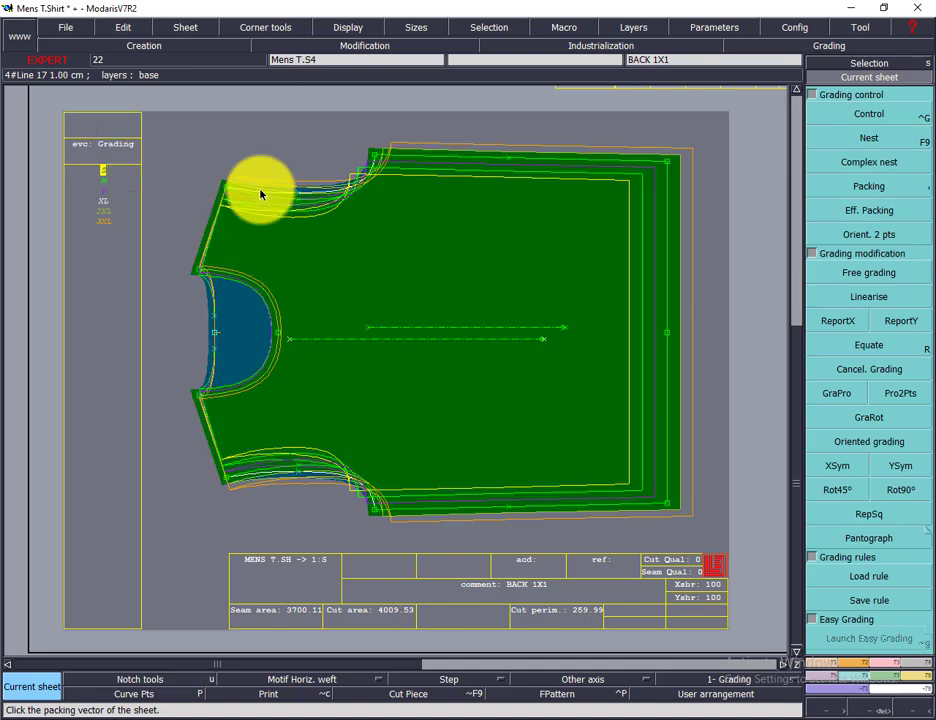
{"action": "left_click", "coordinate": [869, 145]}
{"action": "left_click", "coordinate": [851, 163]}
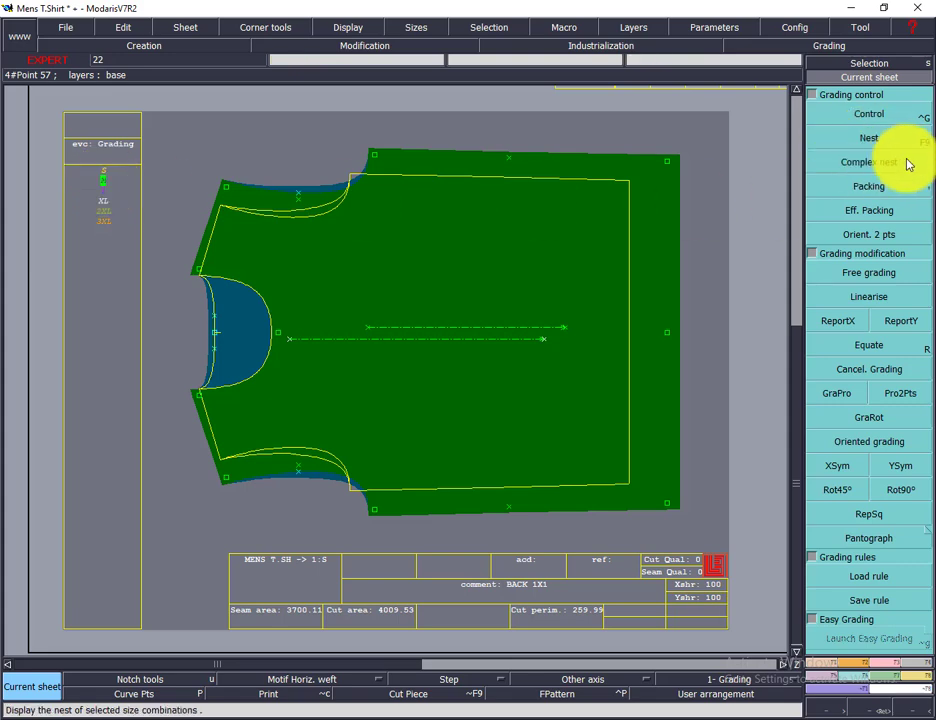
{"action": "left_click", "coordinate": [849, 146]}
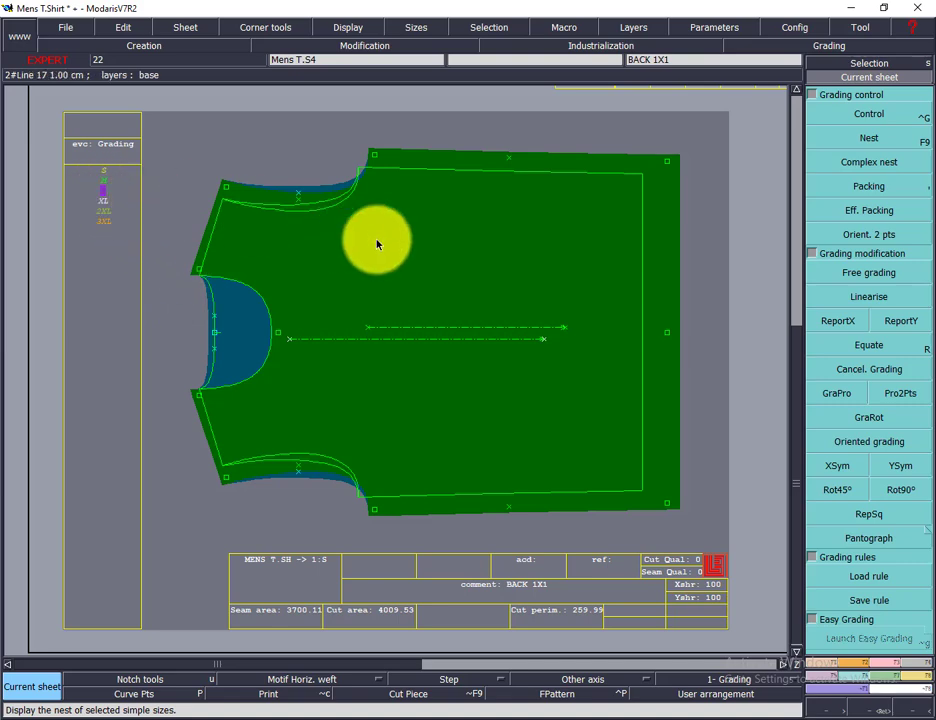
Compare the married front and back by displaying the nest for sizes L, XL, 2XL and 3XL one at a time.
{"action": "left_click", "coordinate": [888, 149]}
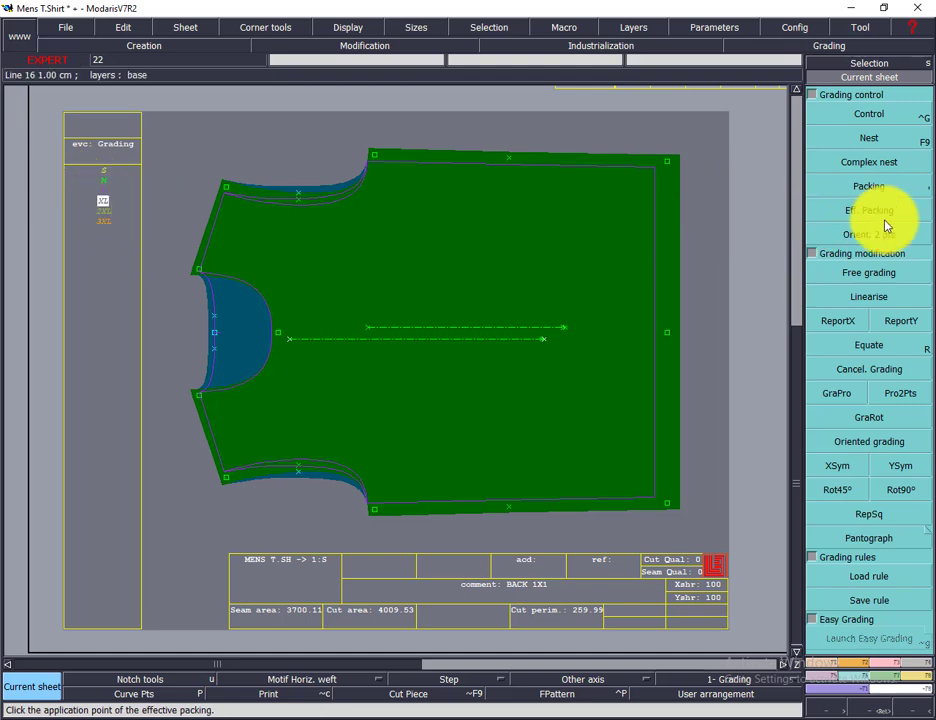
{"action": "left_click", "coordinate": [868, 142]}
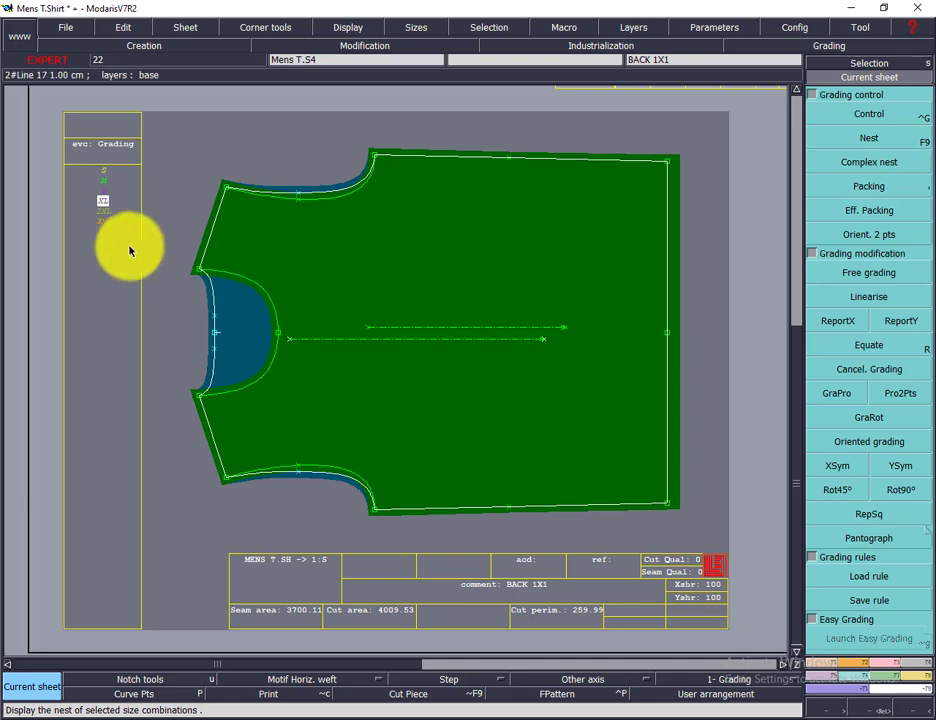
{"action": "left_click", "coordinate": [104, 210]}
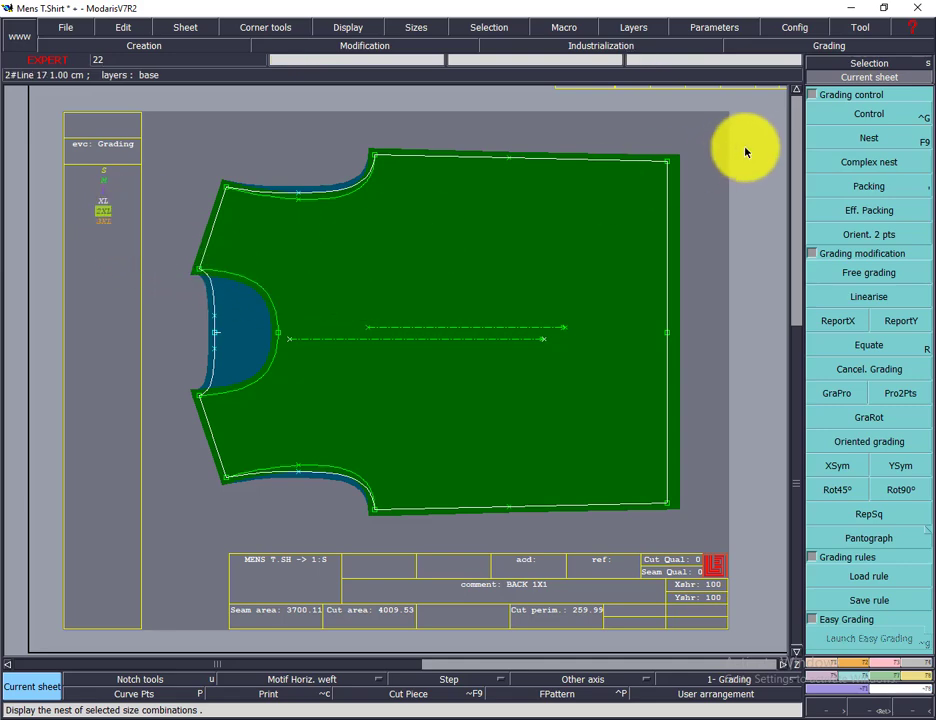
{"action": "left_click", "coordinate": [865, 142]}
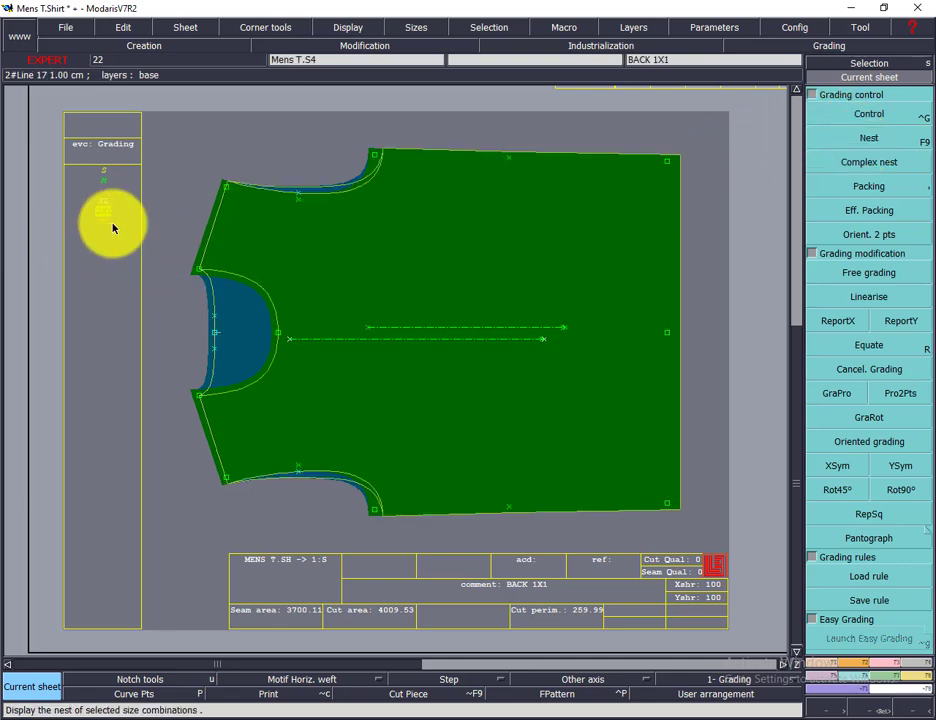
{"action": "left_click", "coordinate": [104, 221]}
{"action": "left_click", "coordinate": [860, 142]}
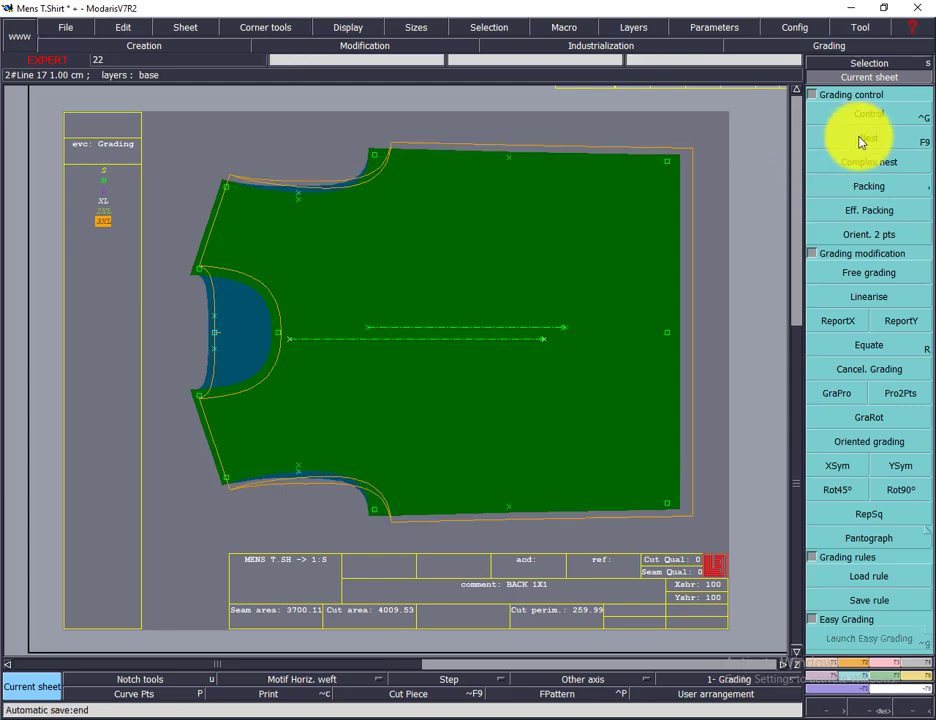
{"action": "left_click", "coordinate": [822, 211]}
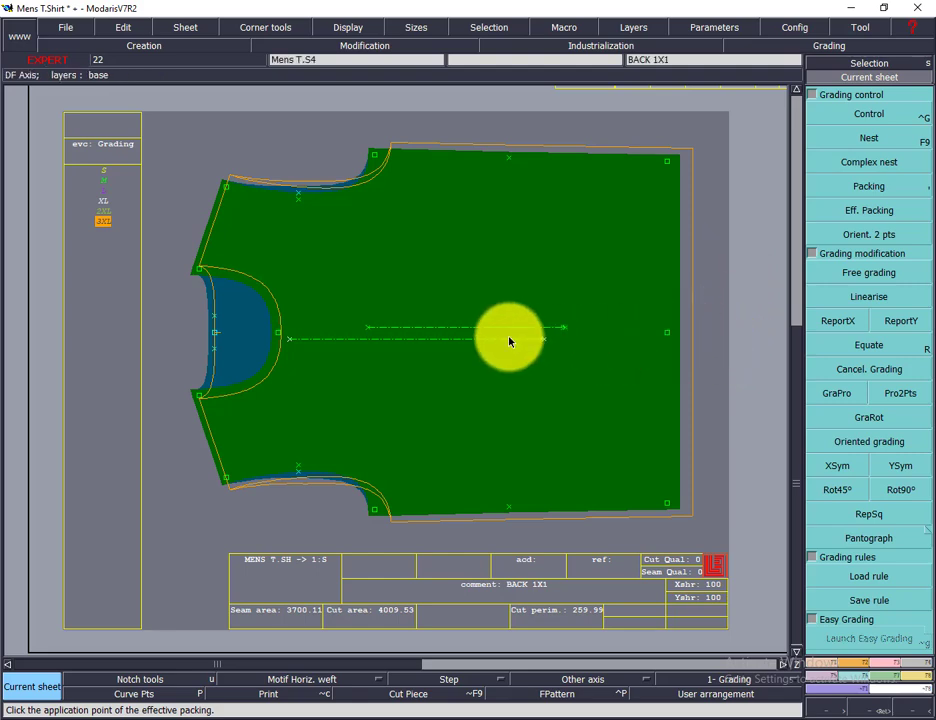
Display the nest with all sizes from S to 3XL selected, and turn off the size curves on the back sheet.
{"action": "left_click_drag", "start_coordinate": [70, 155], "coordinate": [130, 246]}
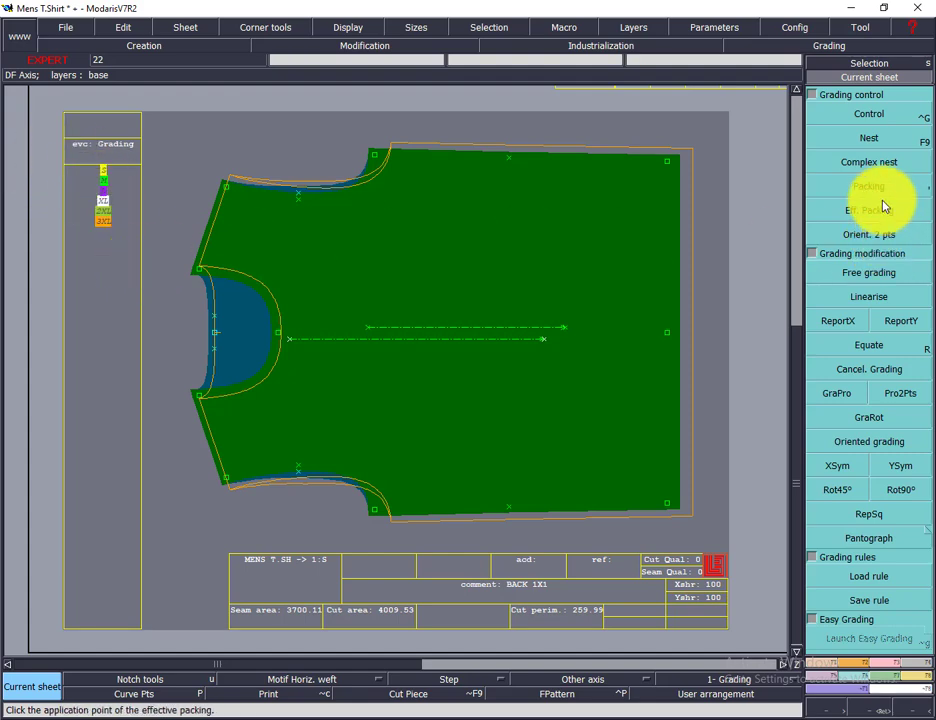
{"action": "left_click", "coordinate": [870, 141]}
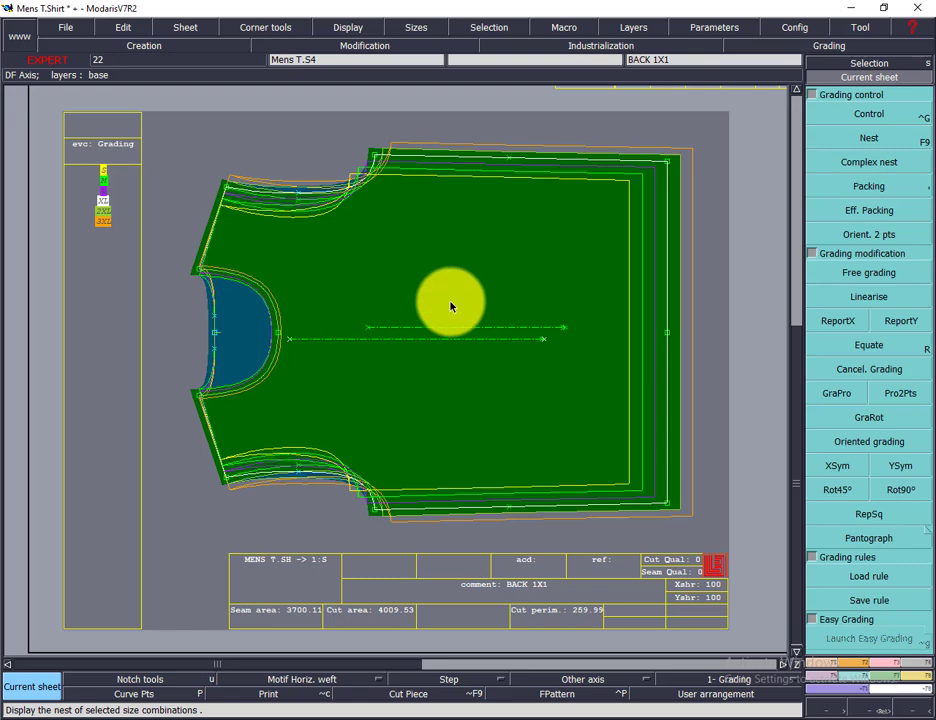
{"action": "left_click", "coordinate": [345, 26]}
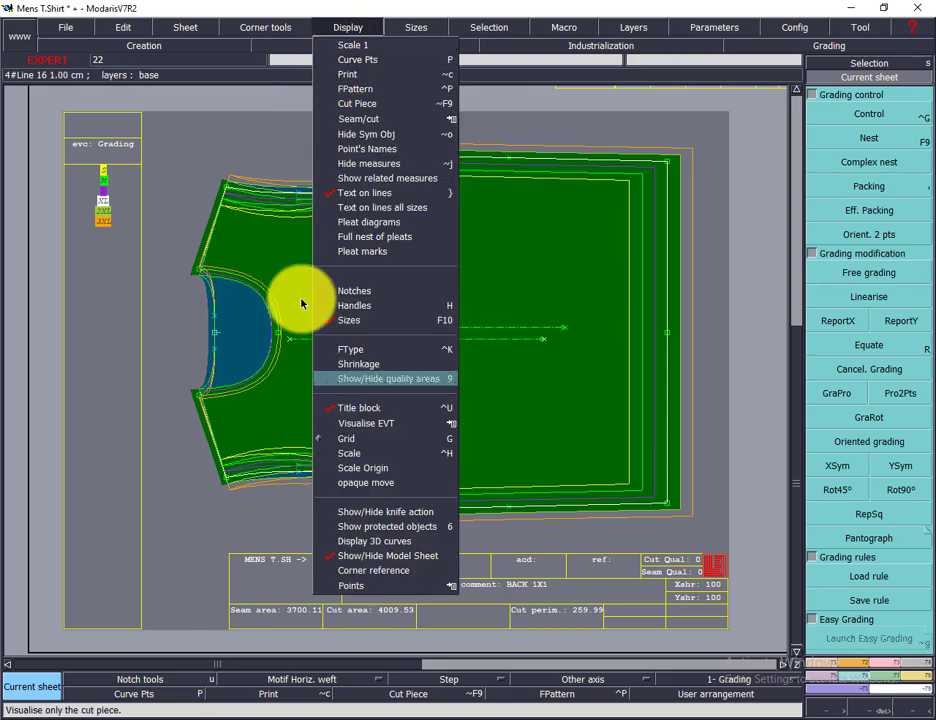
{"action": "left_click", "coordinate": [355, 322]}
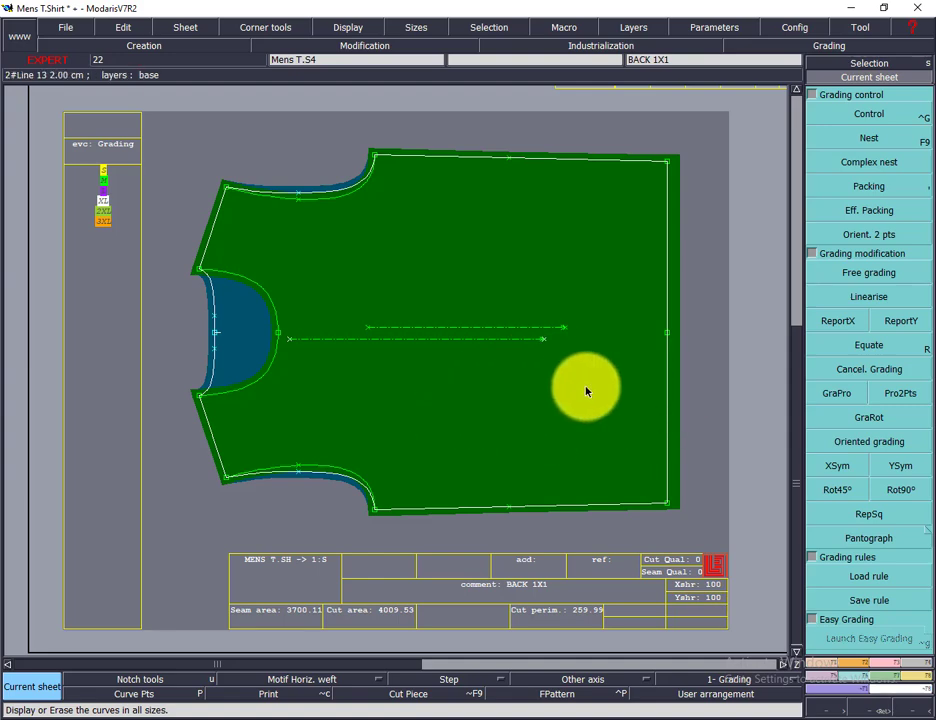
Divorce the married front piece from the BACK 1X1 piece.
{"action": "left_click", "coordinate": [824, 663]}
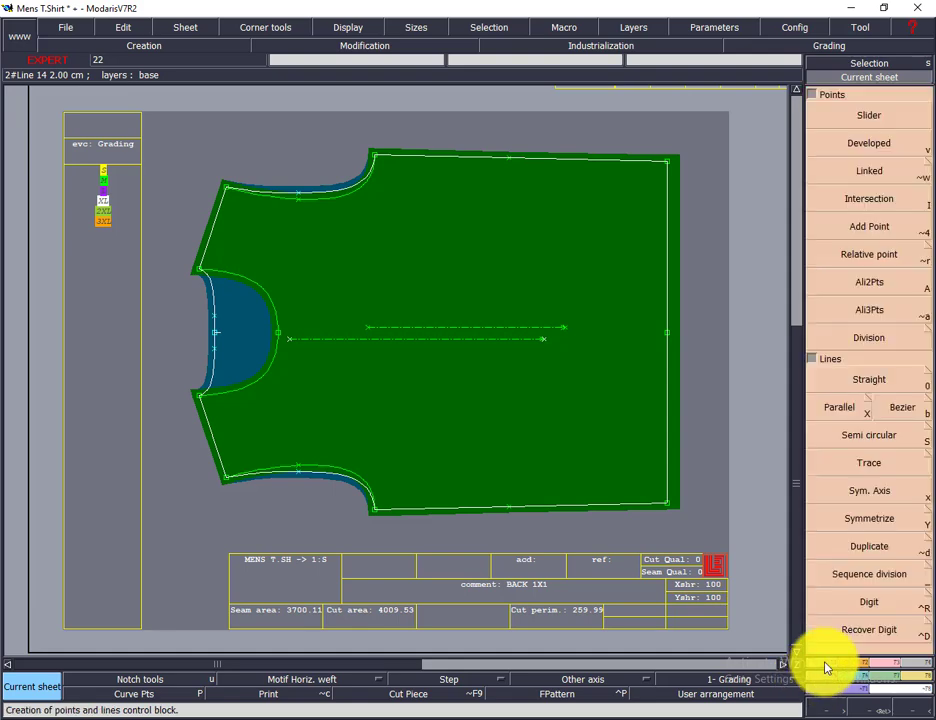
{"action": "left_click", "coordinate": [916, 675]}
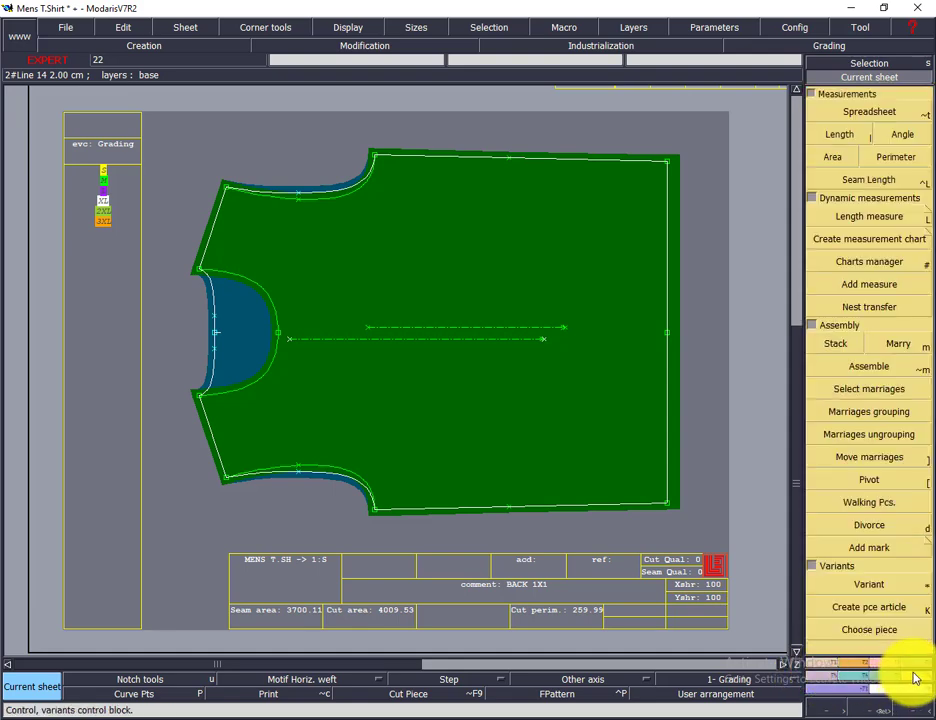
{"action": "left_click", "coordinate": [880, 528]}
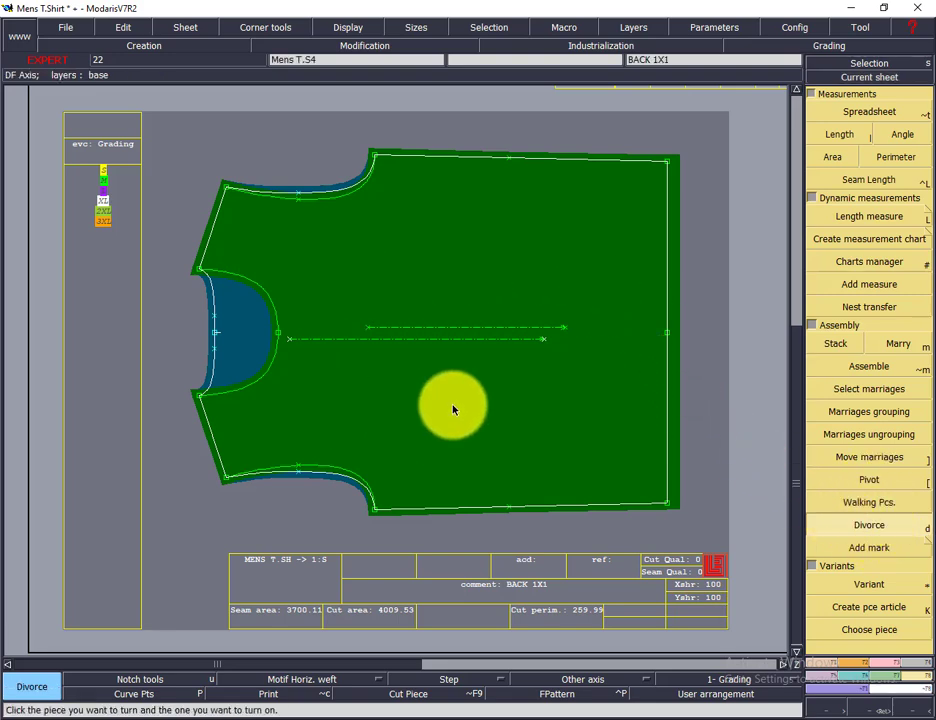
{"action": "left_click", "coordinate": [500, 266]}
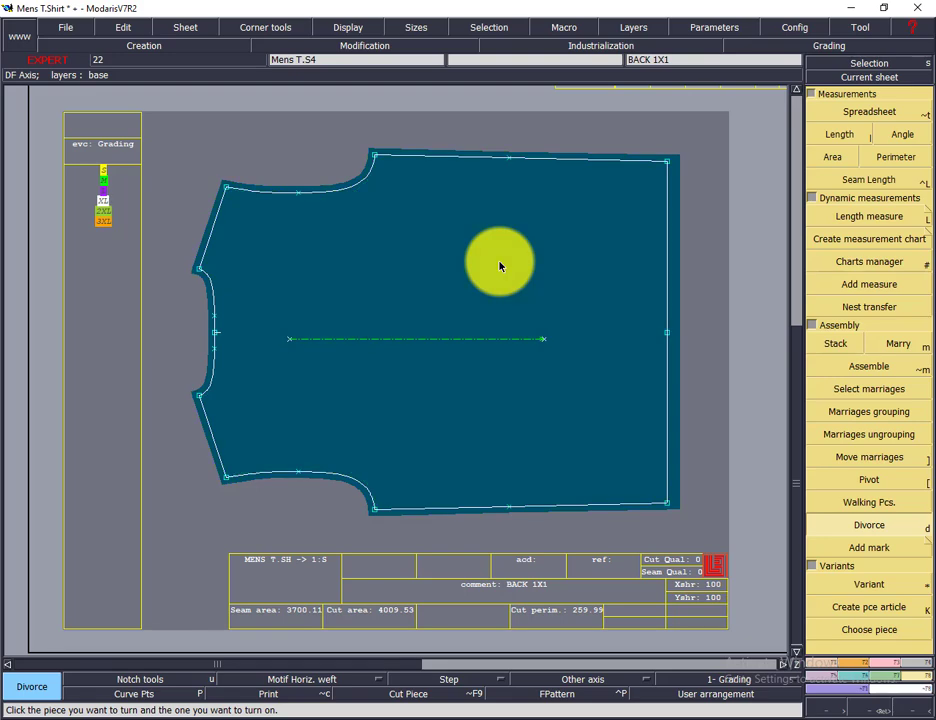
Arrange all the sheets automatically on the desk and turn off the size curves on the FRONT 1X1 sheet.
{"action": "key", "text": "j"}
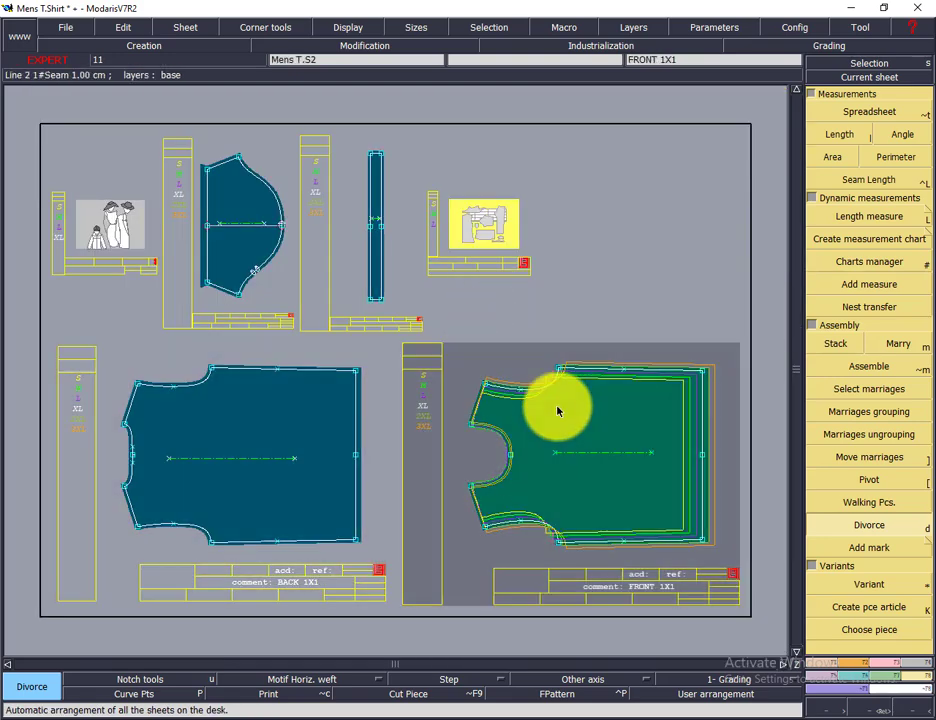
{"action": "left_click", "coordinate": [342, 24]}
{"action": "left_click", "coordinate": [345, 322]}
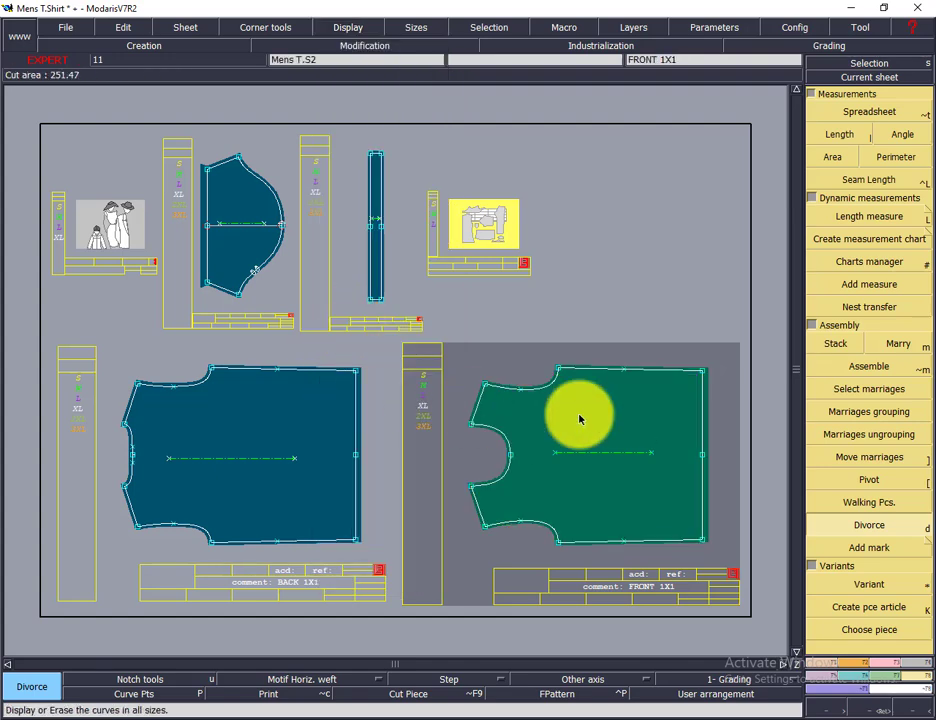